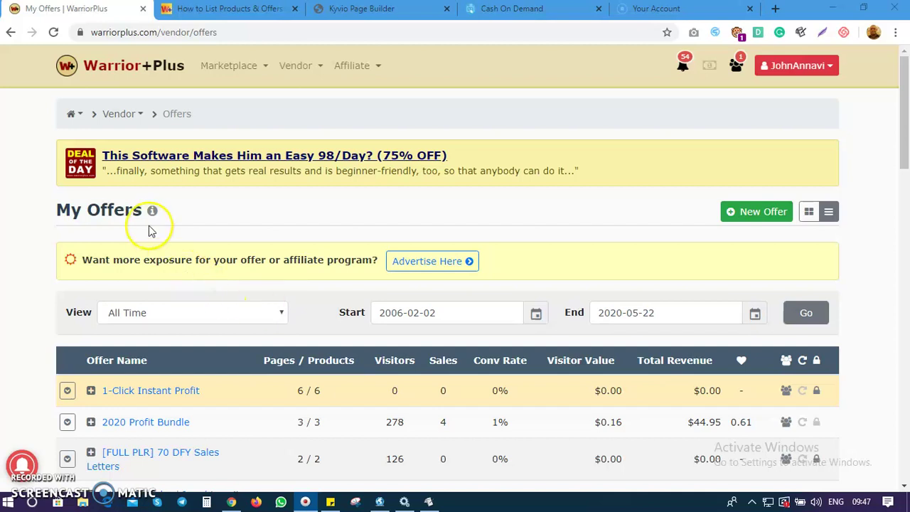
{"action": "scroll", "coordinate": [111, 206], "scroll_direction": "down", "scroll_amount": 5}
{"action": "scroll", "coordinate": [114, 212], "scroll_direction": "up", "scroll_amount": 4}
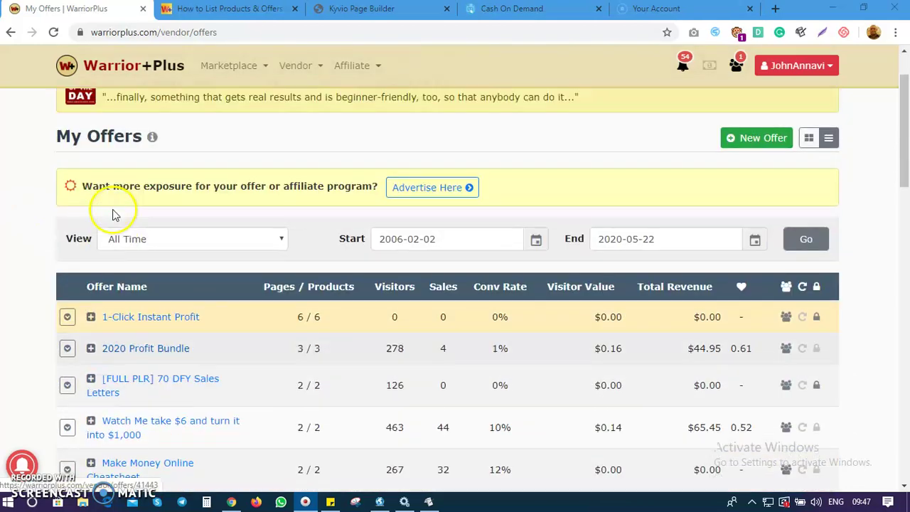
{"action": "scroll", "coordinate": [118, 199], "scroll_direction": "down", "scroll_amount": 3}
{"action": "scroll", "coordinate": [183, 469], "scroll_direction": "up", "scroll_amount": 4}
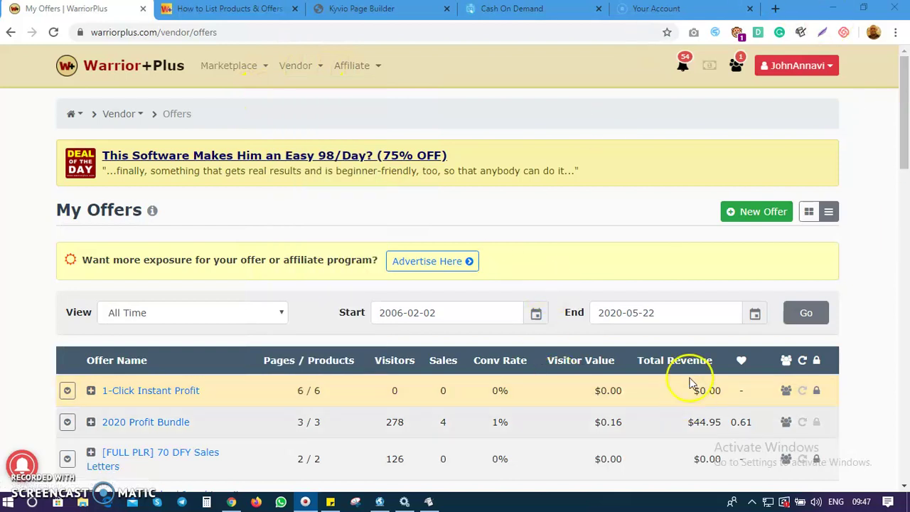
{"action": "mouse_move", "coordinate": [290, 63]}
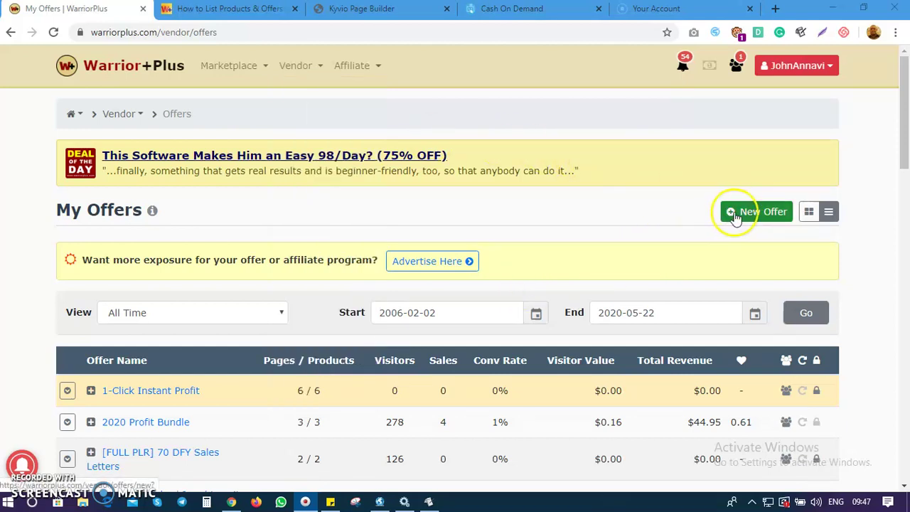
{"action": "left_click", "coordinate": [750, 222]}
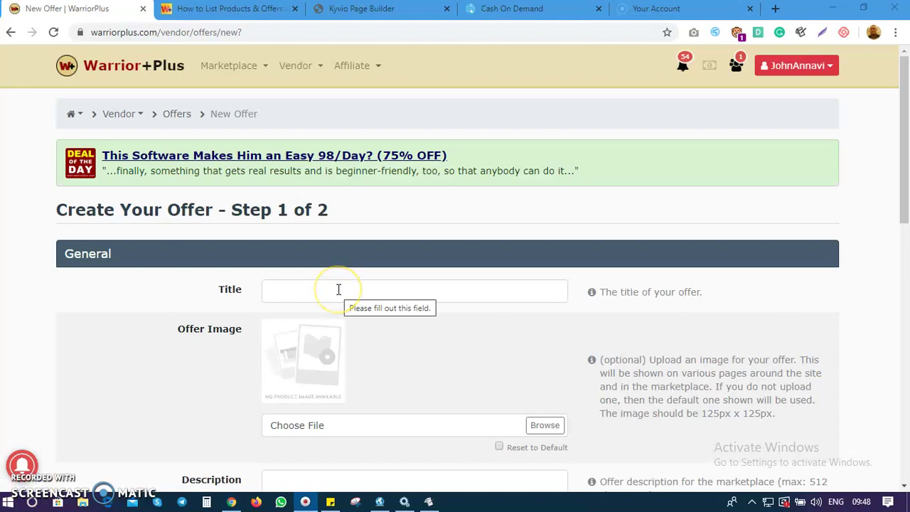
- Paste 'Get Cash On Demand' into the offer Title field
{"action": "left_click", "coordinate": [338, 289]}
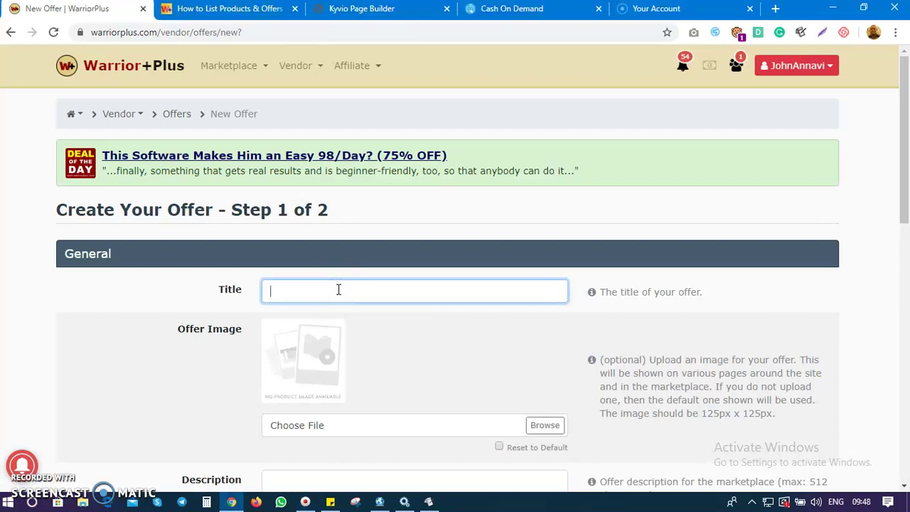
{"action": "type", "text": "Get Cash On Demand"}
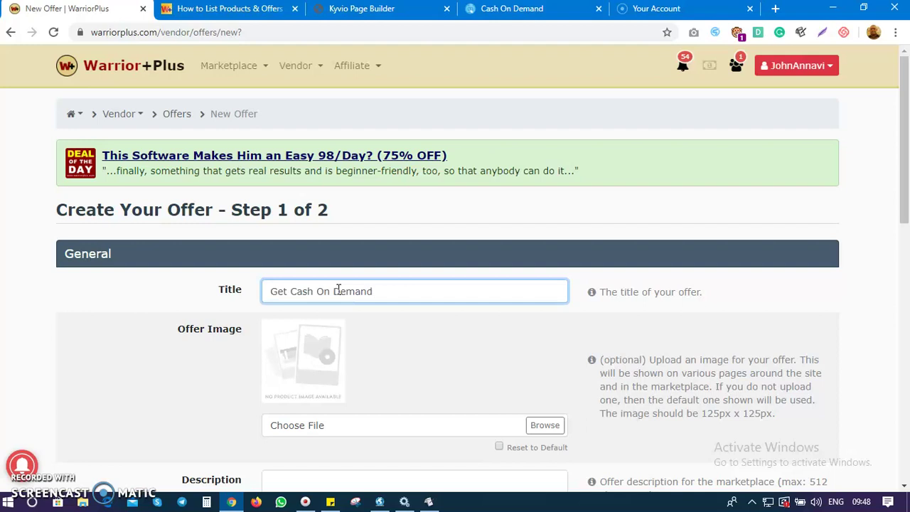
{"action": "left_click", "coordinate": [318, 291]}
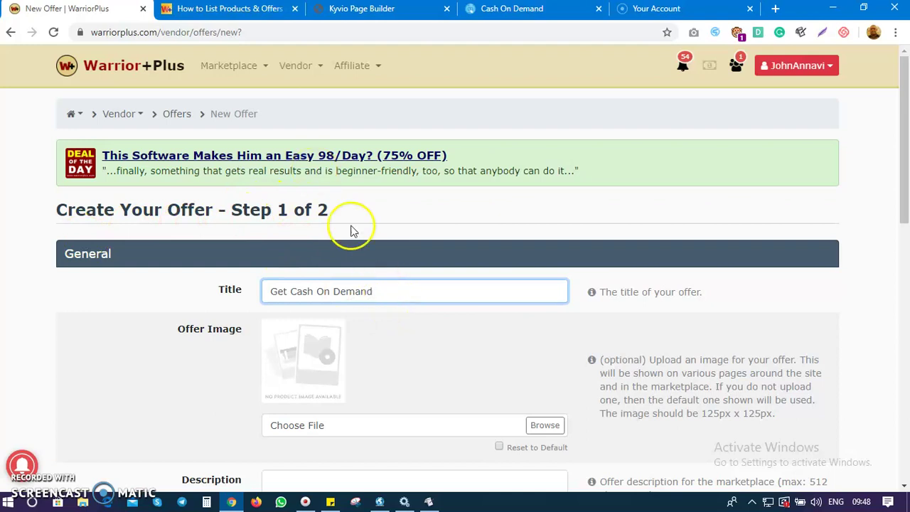
{"action": "left_click", "coordinate": [392, 292]}
{"action": "left_click", "coordinate": [400, 292]}
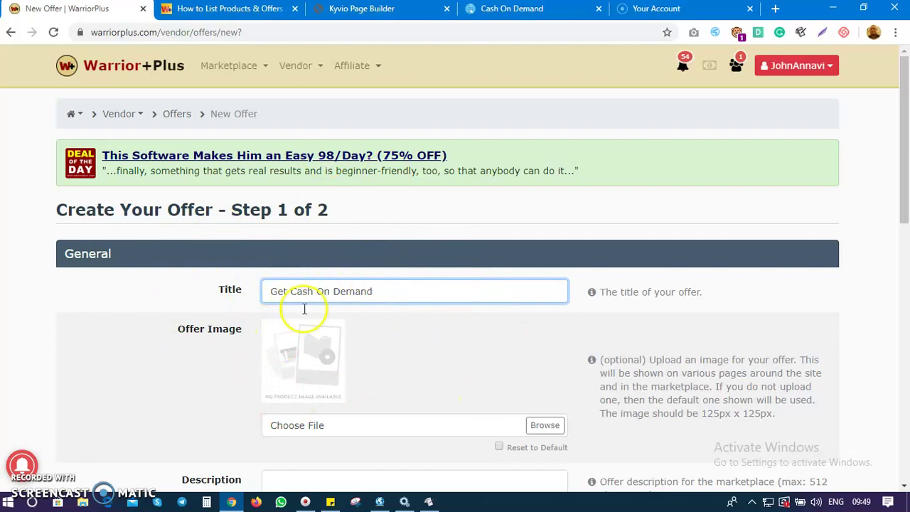
- Glance at the affiliate options list, then bring up the saved Notepad Online notes
{"action": "left_click", "coordinate": [356, 65]}
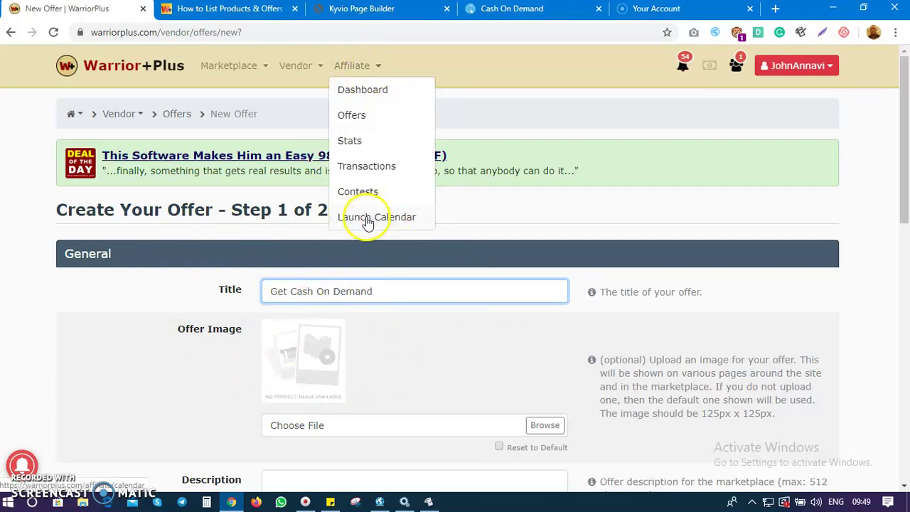
{"action": "left_click", "coordinate": [300, 287]}
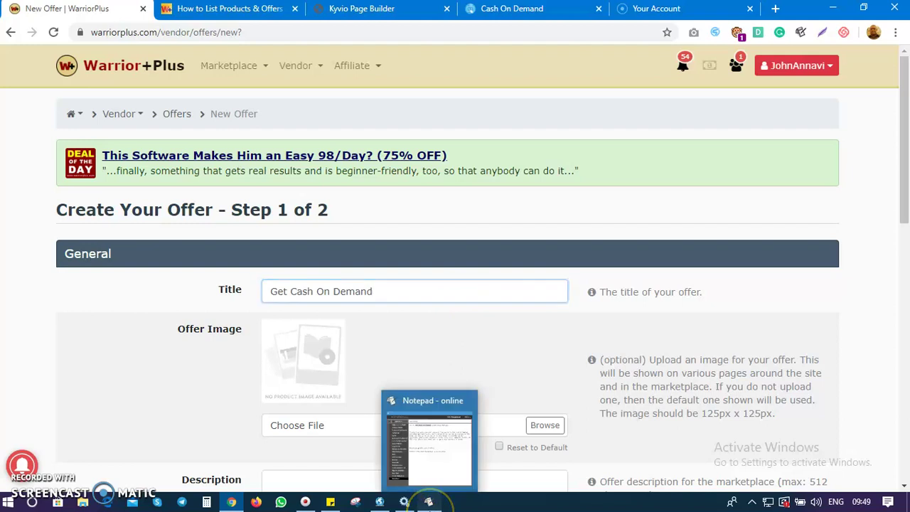
{"action": "left_click", "coordinate": [429, 501]}
- Copy the notes' first line over the title, making it 'How to Get Cash On Demand (Underrated Method)'
{"action": "triple_click", "coordinate": [501, 133]}
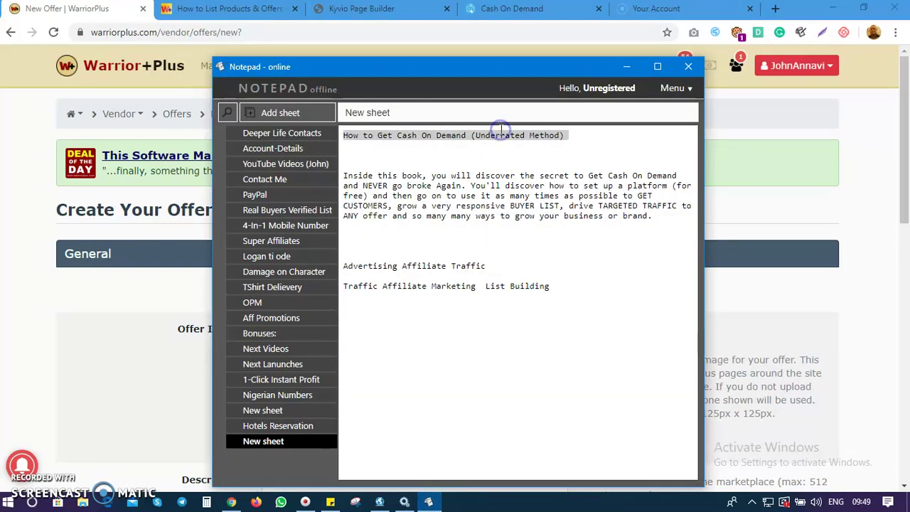
{"action": "right_click", "coordinate": [502, 132]}
{"action": "left_click", "coordinate": [518, 164]}
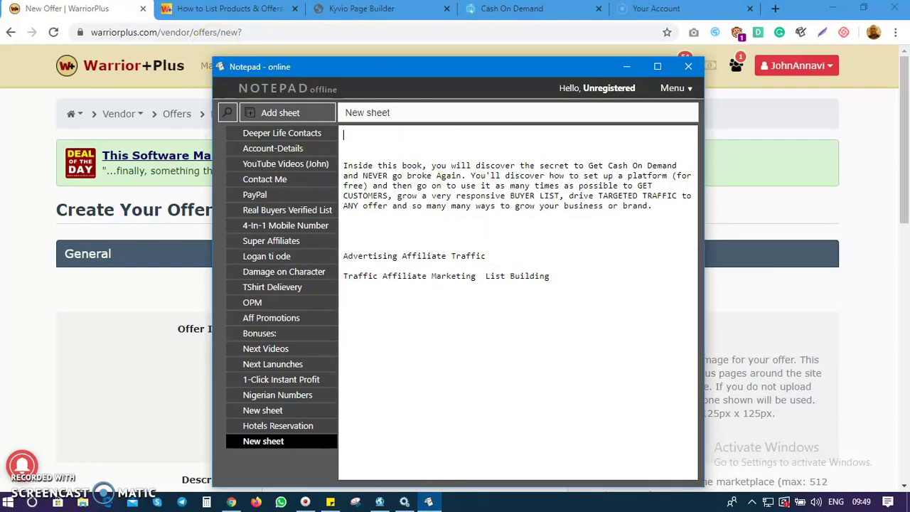
{"action": "left_click", "coordinate": [107, 9]}
{"action": "left_click", "coordinate": [303, 292]}
{"action": "key", "text": "ctrl+a"}
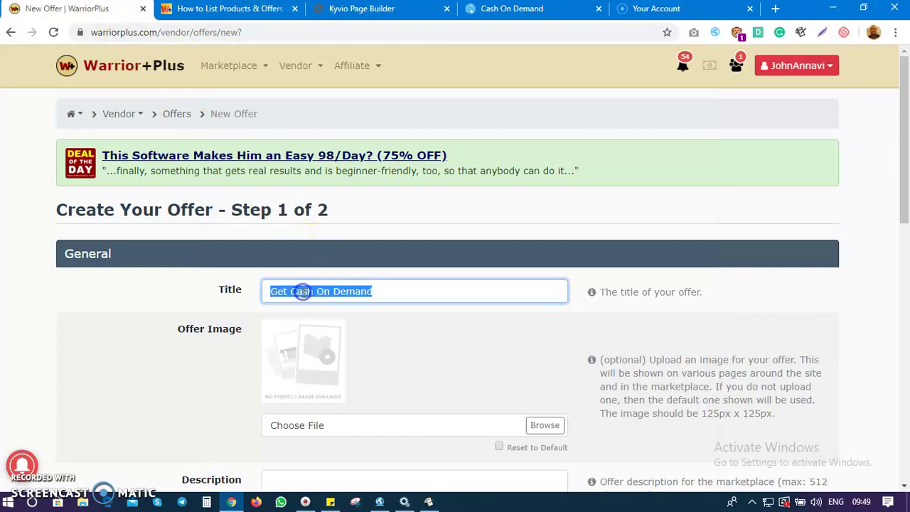
{"action": "key", "text": "ctrl+v"}
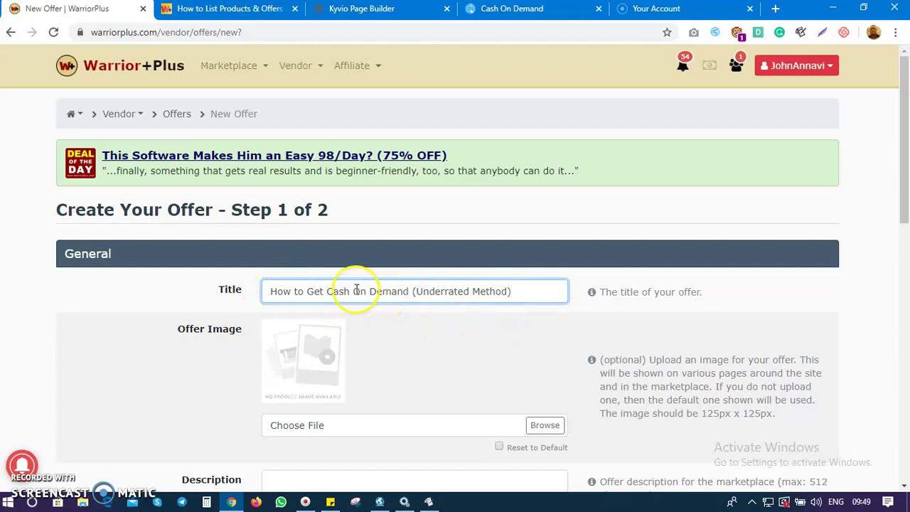
{"action": "left_click_drag", "start_coordinate": [304, 292], "coordinate": [419, 291]}
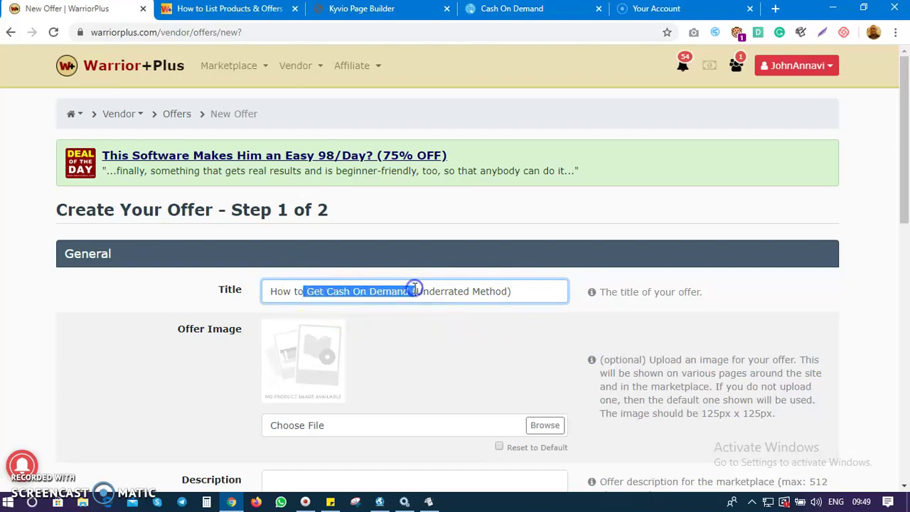
{"action": "left_click", "coordinate": [412, 291]}
{"action": "scroll", "coordinate": [348, 316], "scroll_direction": "down", "scroll_amount": 1}
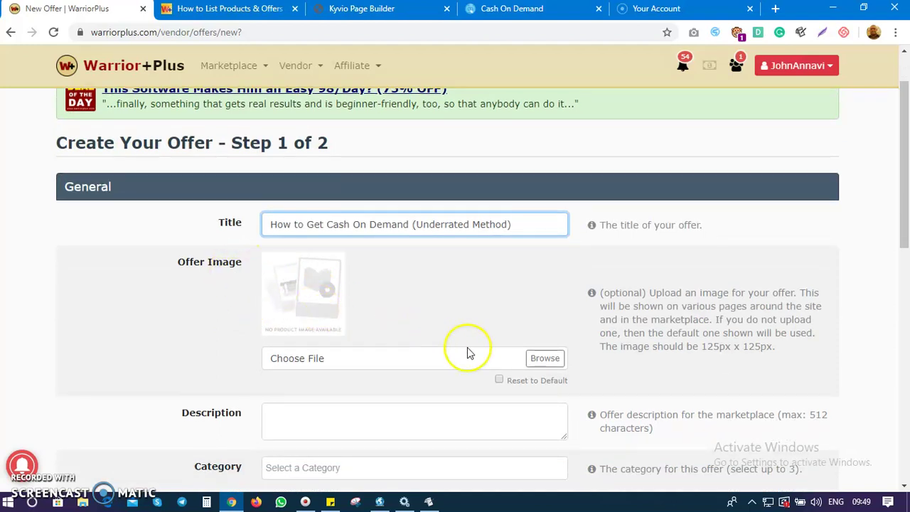
- Upload the cashd file as the offer image
{"action": "left_click", "coordinate": [536, 360]}
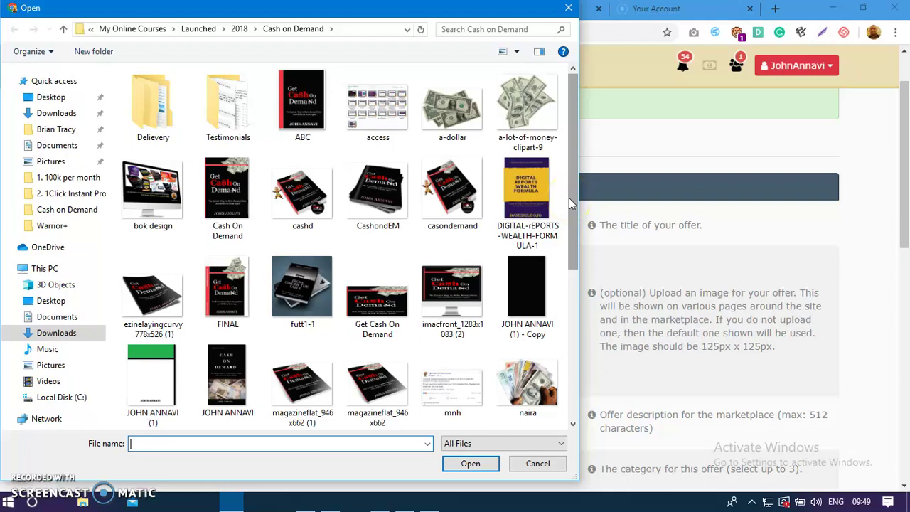
{"action": "left_click", "coordinate": [309, 205]}
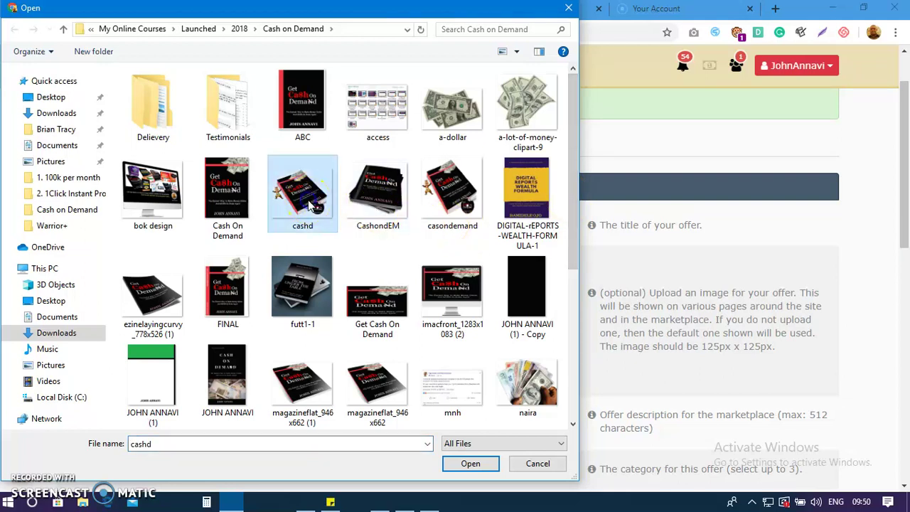
{"action": "left_click", "coordinate": [466, 472]}
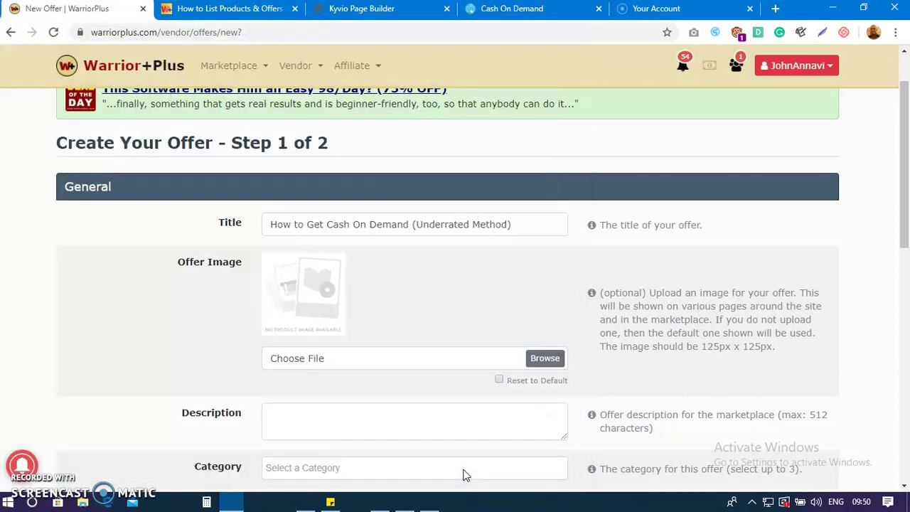
{"action": "scroll", "coordinate": [435, 396], "scroll_direction": "down", "scroll_amount": 1}
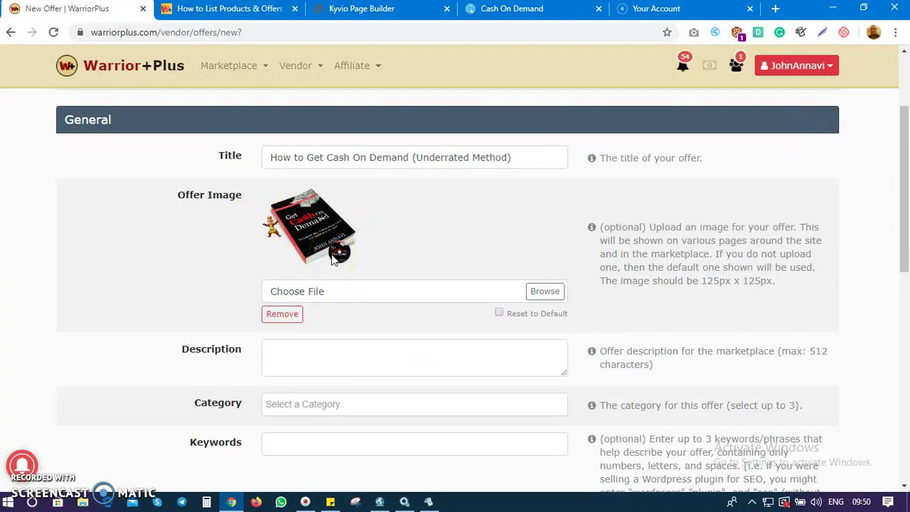
{"action": "left_click", "coordinate": [351, 257]}
{"action": "scroll", "coordinate": [405, 297], "scroll_direction": "down", "scroll_amount": 2}
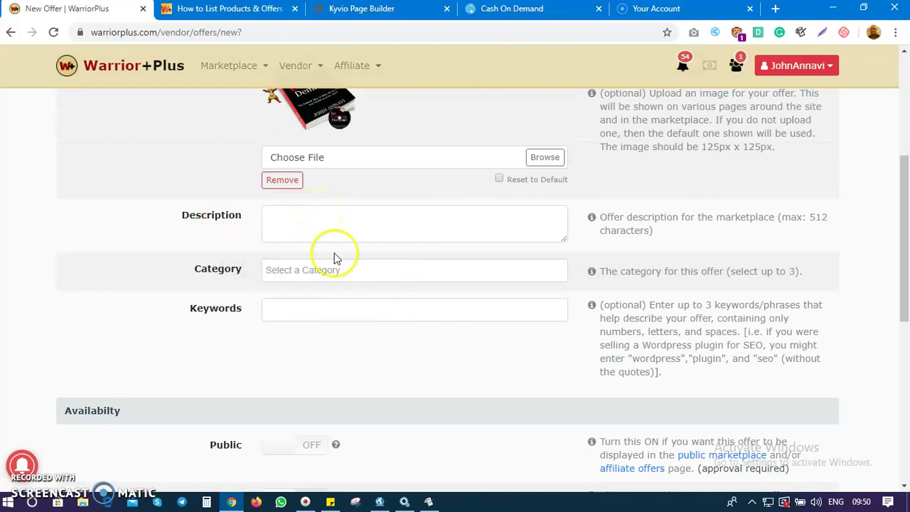
- Copy the description paragraph from Notepad Online and paste it into the offer Description
{"action": "left_click", "coordinate": [429, 502]}
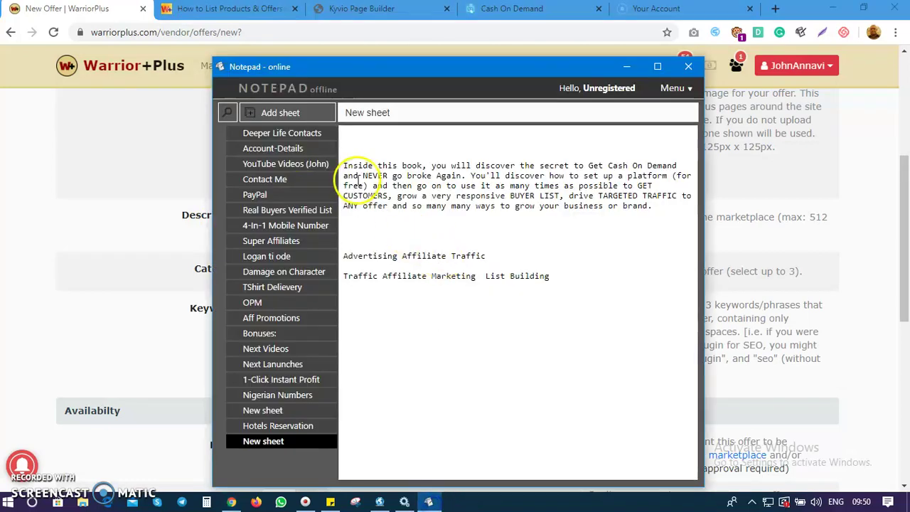
{"action": "double_click", "coordinate": [349, 165]}
{"action": "left_click_drag", "start_coordinate": [431, 177], "coordinate": [676, 205]}
{"action": "right_click", "coordinate": [630, 194]}
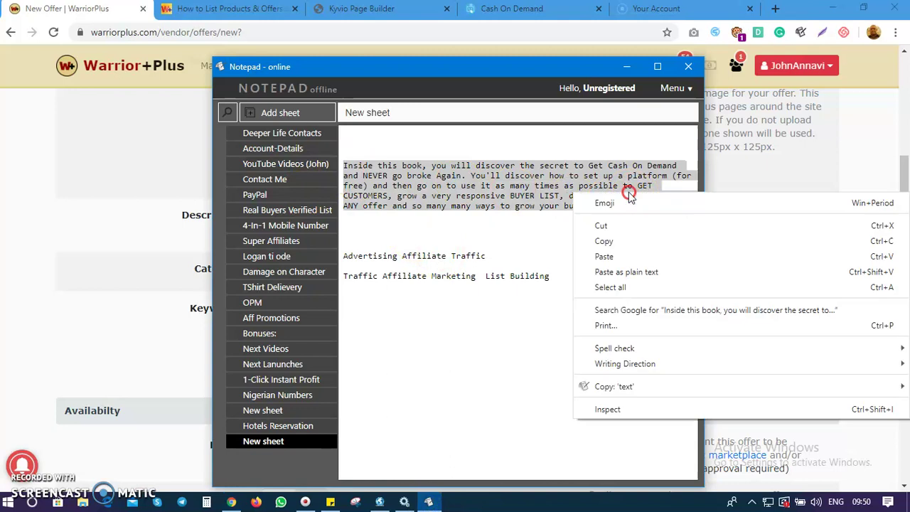
{"action": "left_click", "coordinate": [634, 240]}
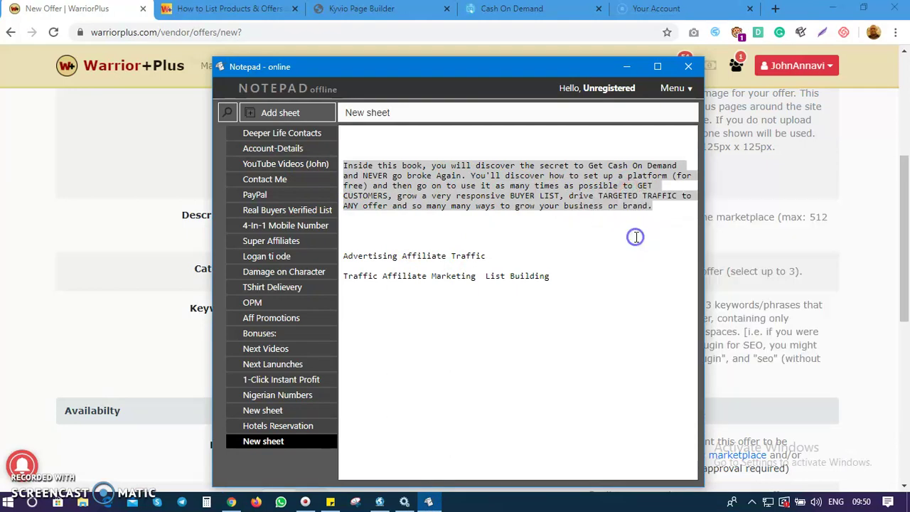
{"action": "left_click", "coordinate": [22, 123]}
{"action": "left_click", "coordinate": [385, 227]}
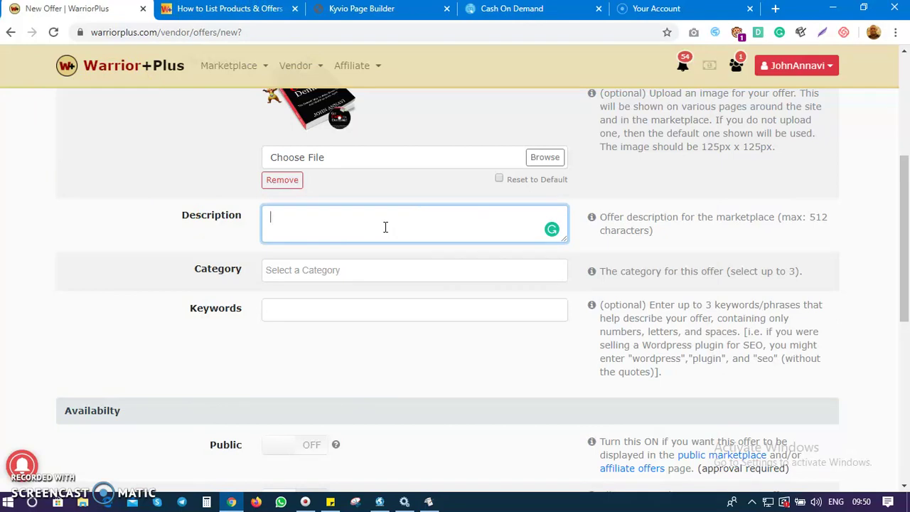
{"action": "key", "text": "ctrl+v"}
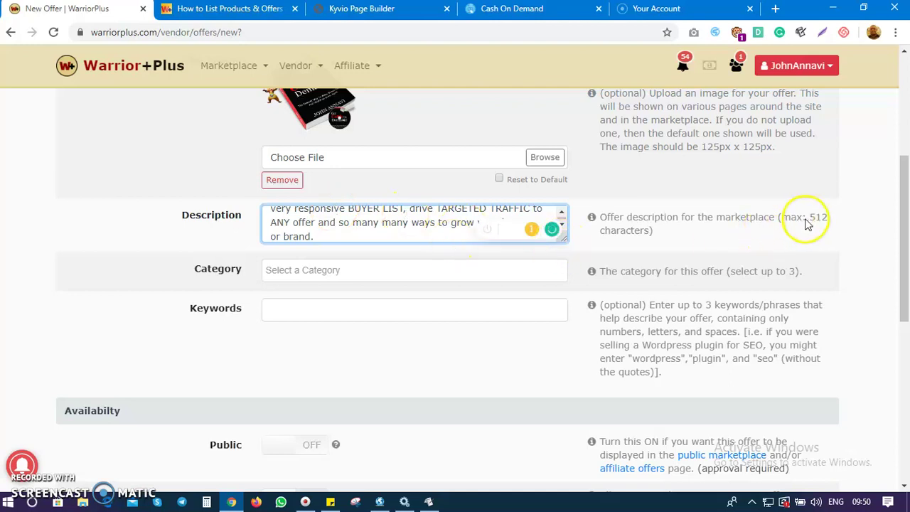
- Check the Description against the 512-character limit and dismiss the grammar helper
{"action": "left_click_drag", "start_coordinate": [781, 217], "coordinate": [786, 235]}
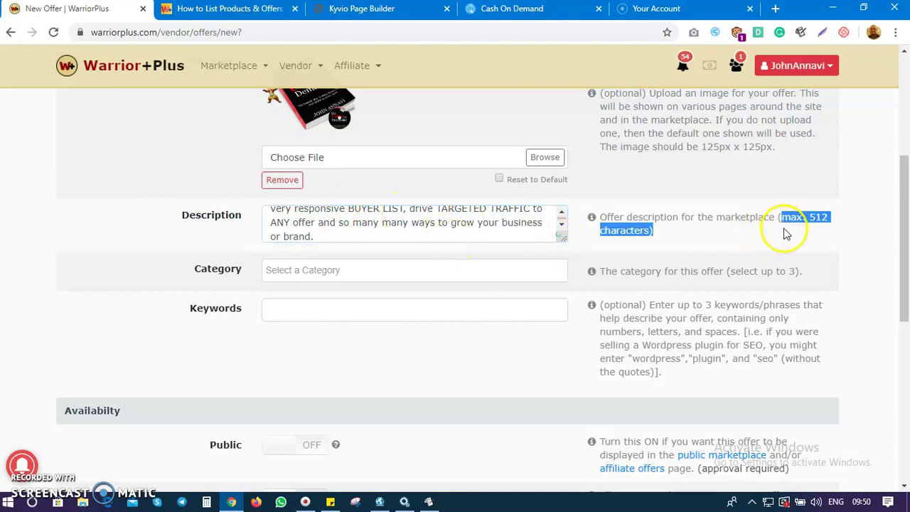
{"action": "left_click", "coordinate": [468, 230]}
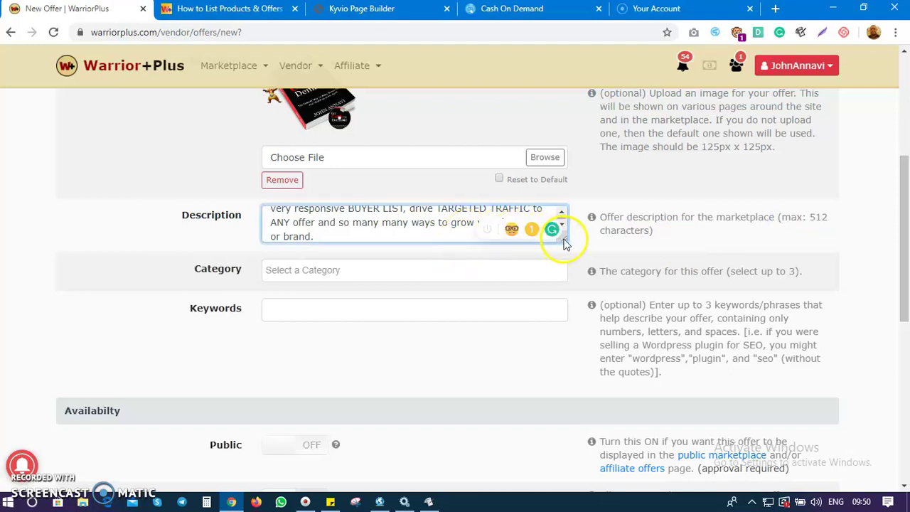
{"action": "left_click", "coordinate": [573, 278]}
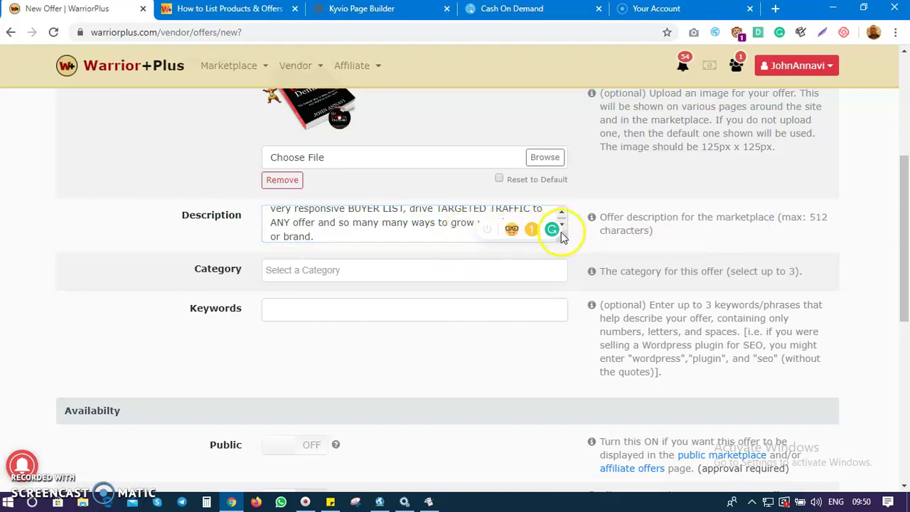
{"action": "left_click", "coordinate": [573, 273]}
{"action": "scroll", "coordinate": [386, 216], "scroll_direction": "up", "scroll_amount": 1}
{"action": "scroll", "coordinate": [386, 215], "scroll_direction": "up", "scroll_amount": 2}
{"action": "scroll", "coordinate": [386, 213], "scroll_direction": "down", "scroll_amount": 2}
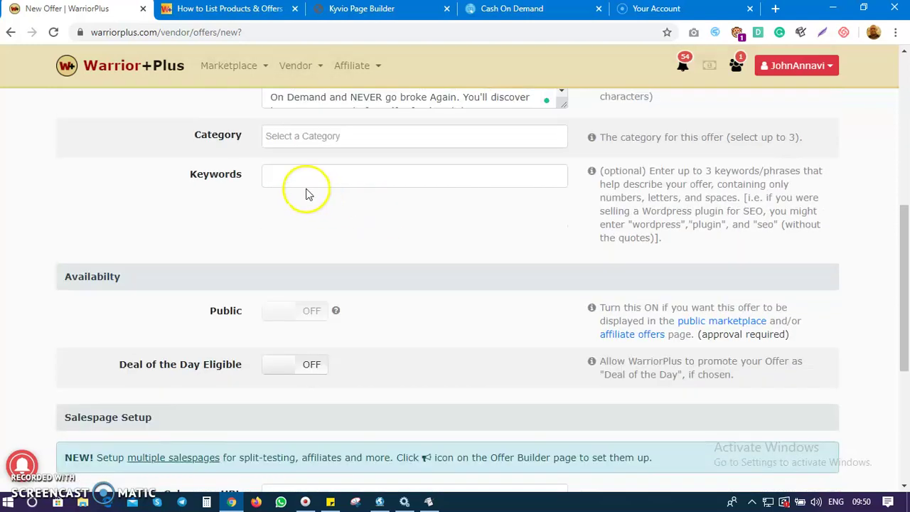
{"action": "scroll", "coordinate": [325, 237], "scroll_direction": "up", "scroll_amount": 1}
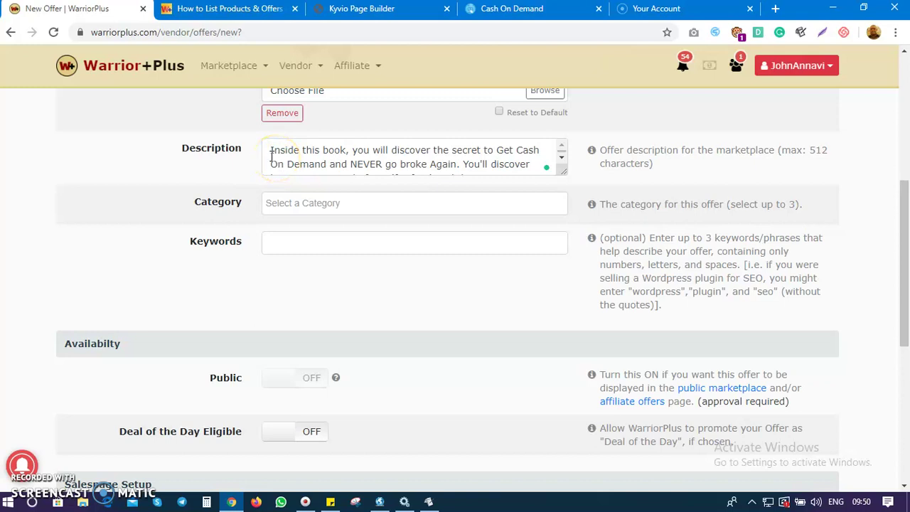
{"action": "left_click_drag", "start_coordinate": [267, 149], "coordinate": [527, 165]}
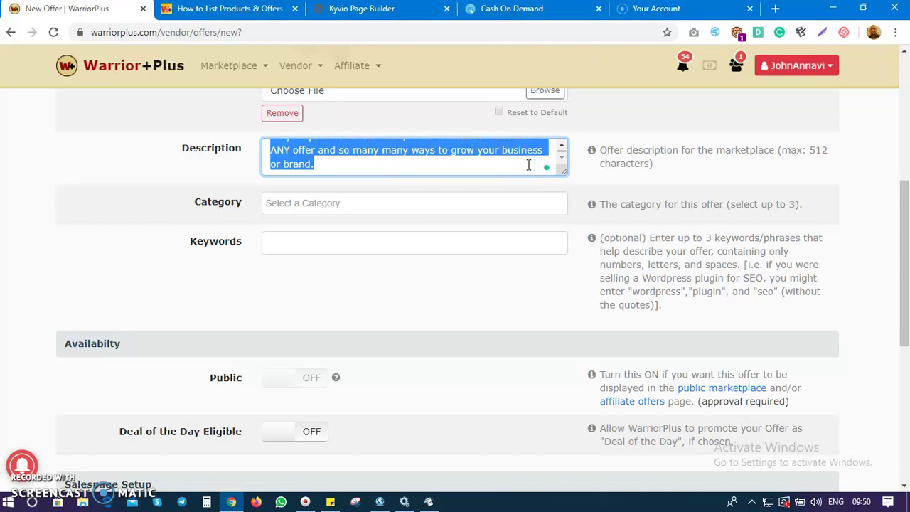
- Add the Marketing Education categories Advertising, Affiliate Marketing and Traffic
{"action": "left_click", "coordinate": [322, 206]}
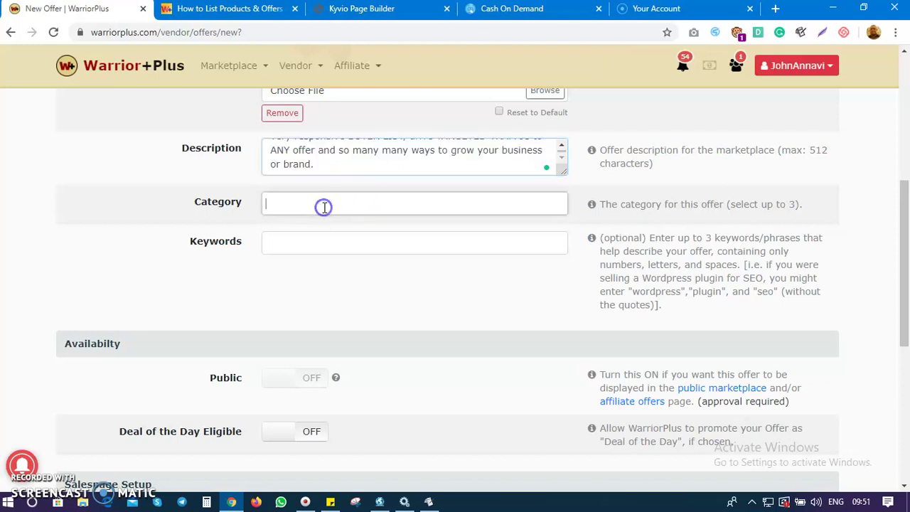
{"action": "left_click_drag", "start_coordinate": [298, 249], "coordinate": [327, 262]}
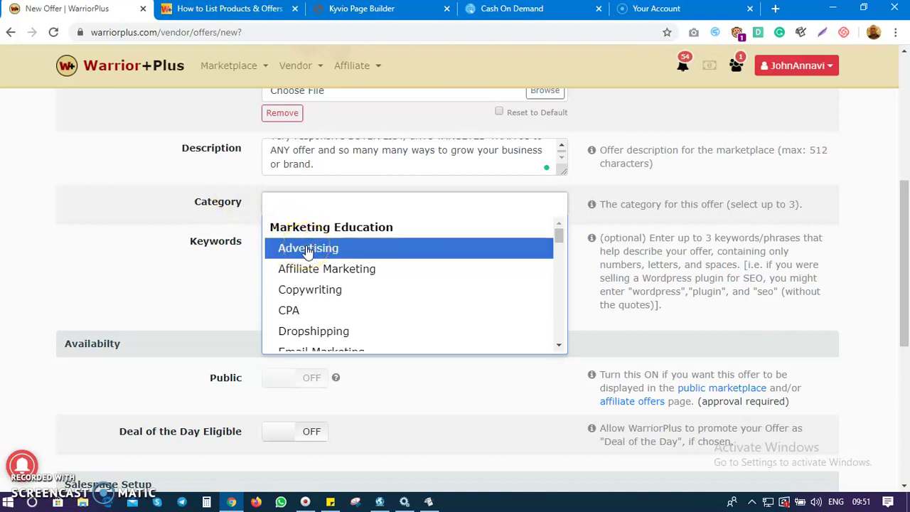
{"action": "left_click", "coordinate": [307, 249]}
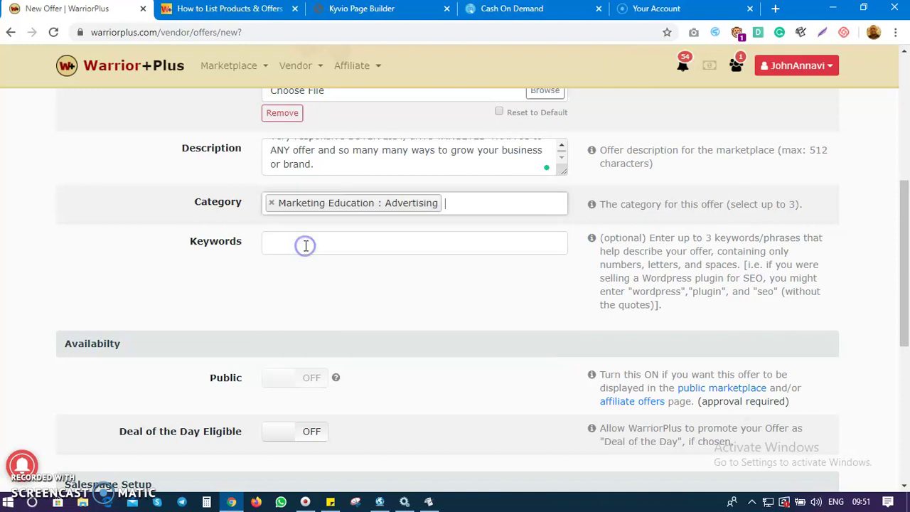
{"action": "left_click", "coordinate": [498, 201]}
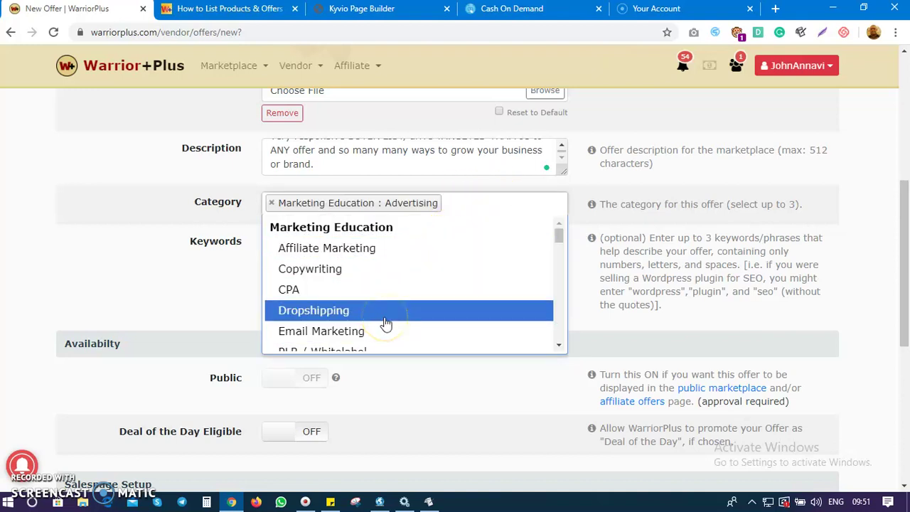
{"action": "left_click", "coordinate": [362, 247]}
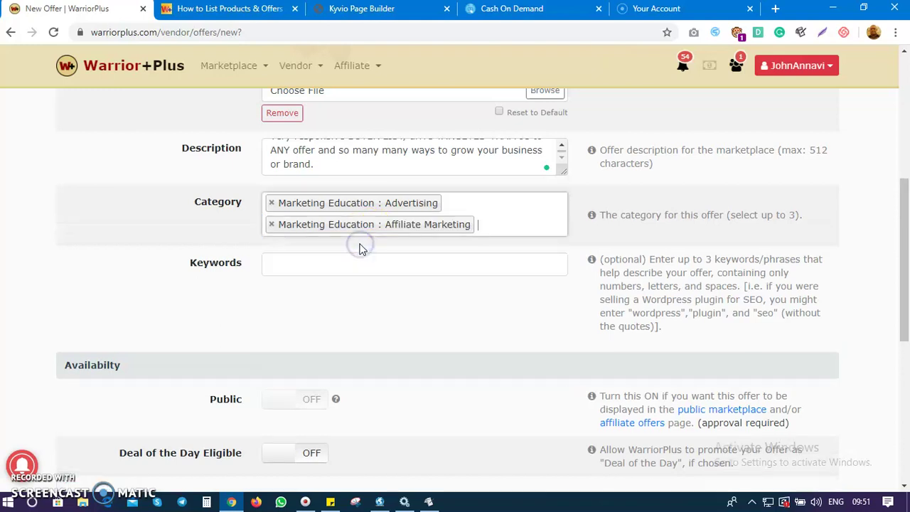
{"action": "left_click", "coordinate": [497, 228]}
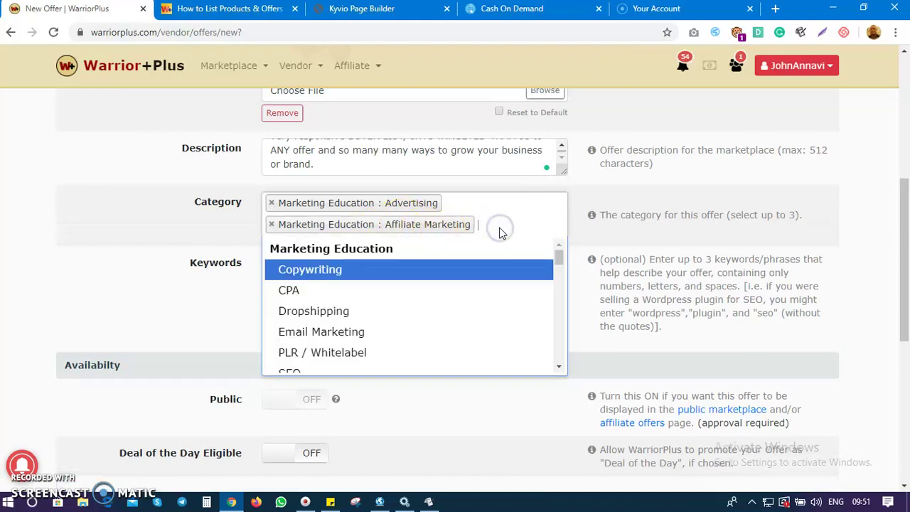
{"action": "scroll", "coordinate": [427, 285], "scroll_direction": "down", "scroll_amount": 5}
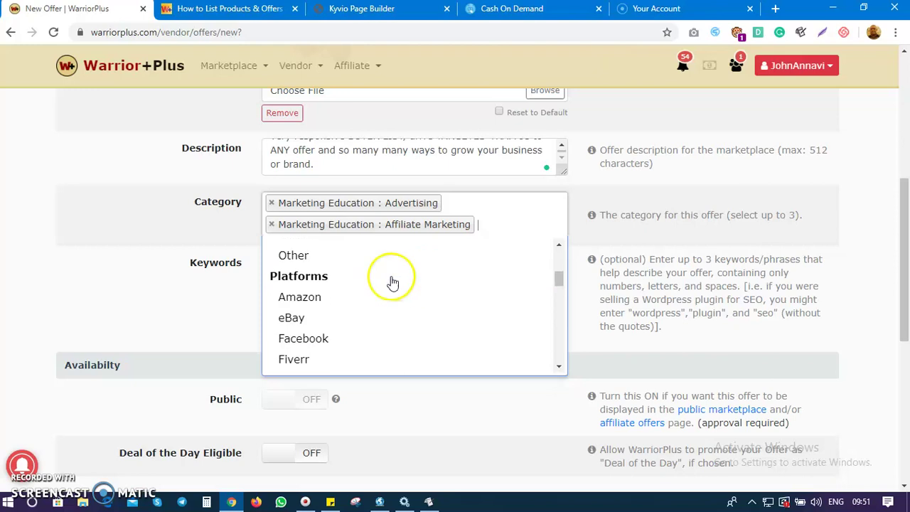
{"action": "scroll", "coordinate": [327, 303], "scroll_direction": "up", "scroll_amount": 2}
{"action": "left_click", "coordinate": [313, 283]}
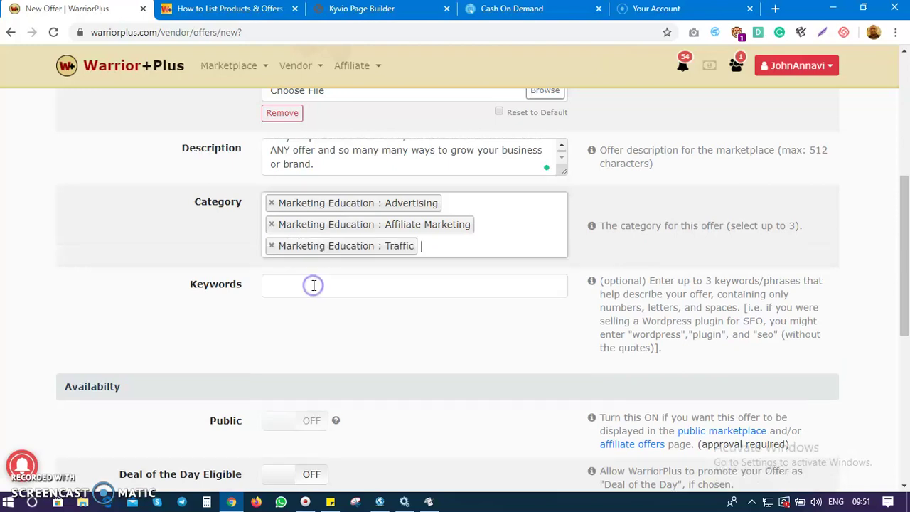
- Add keywords Traffic And Conversions, Affiliate Marketing and List Building from the suggestions
{"action": "left_click", "coordinate": [310, 292]}
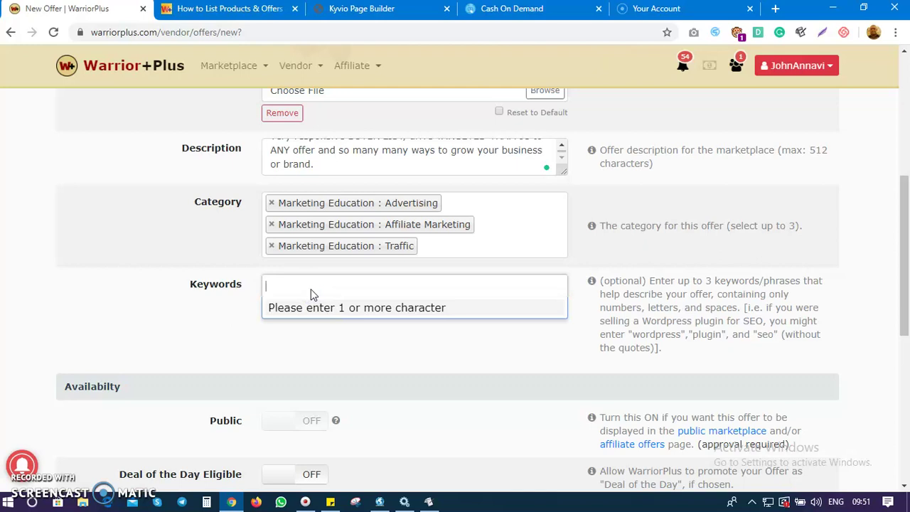
{"action": "type", "text": "traffic"}
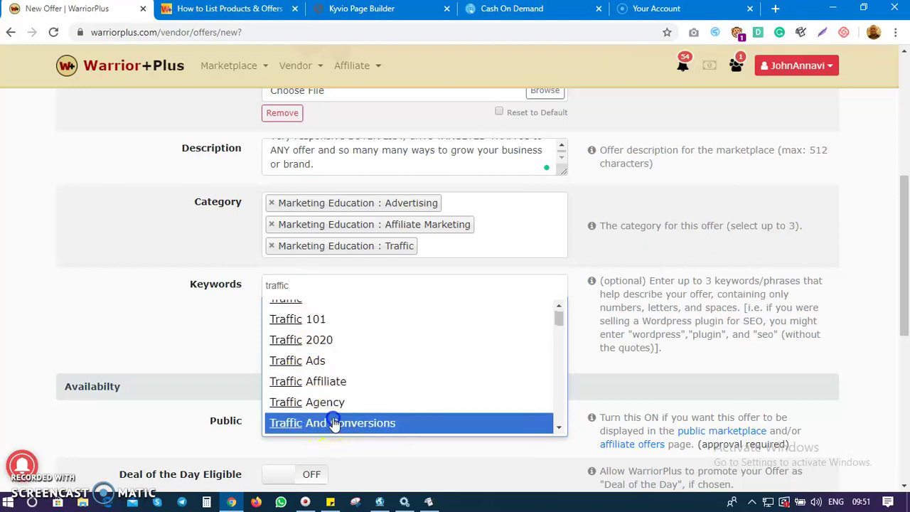
{"action": "left_click", "coordinate": [332, 425]}
{"action": "type", "text": "ate"}
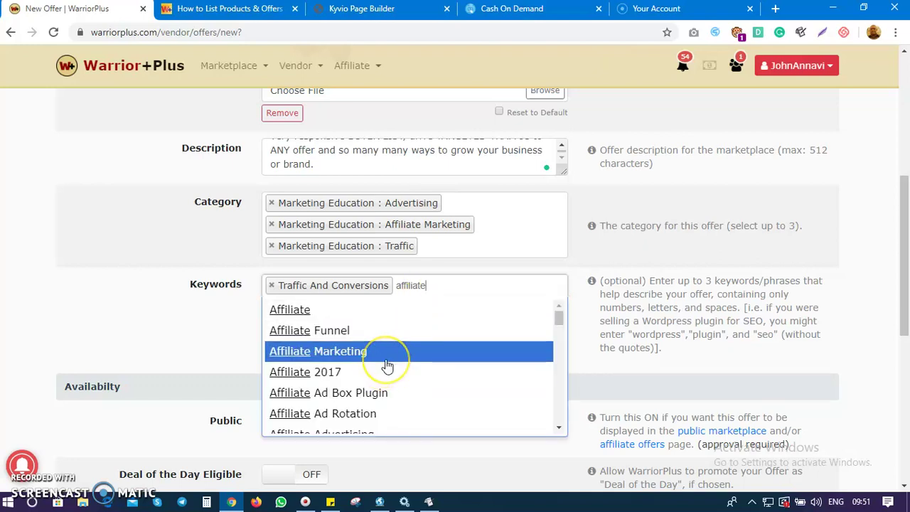
{"action": "left_click", "coordinate": [388, 366]}
{"action": "left_click", "coordinate": [519, 294]}
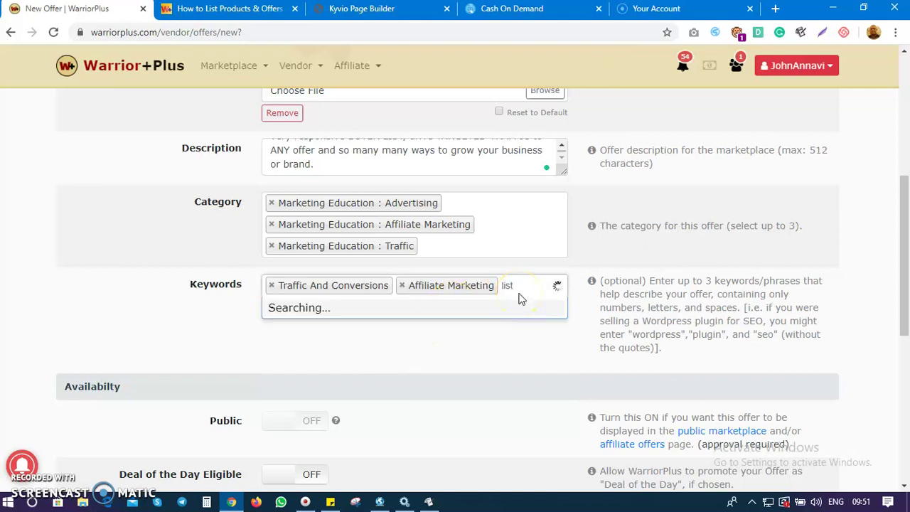
{"action": "type", "text": "list building"}
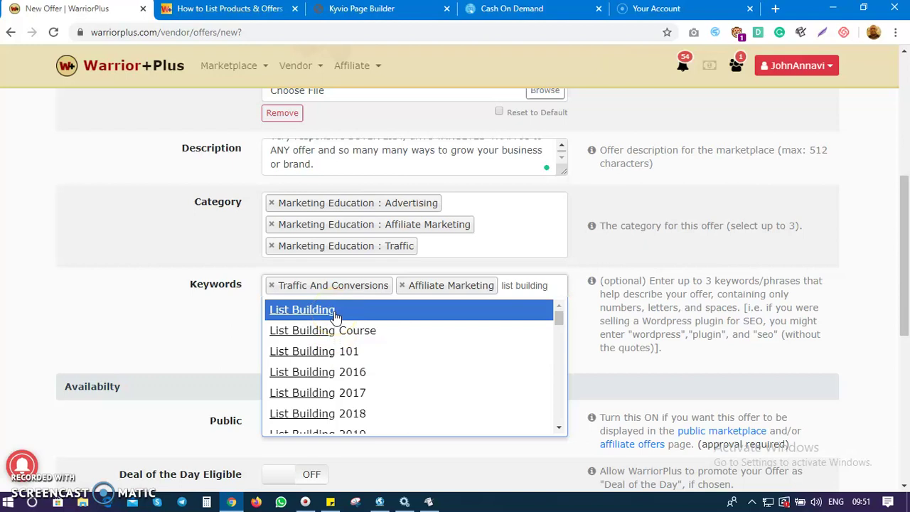
{"action": "left_click", "coordinate": [335, 313]}
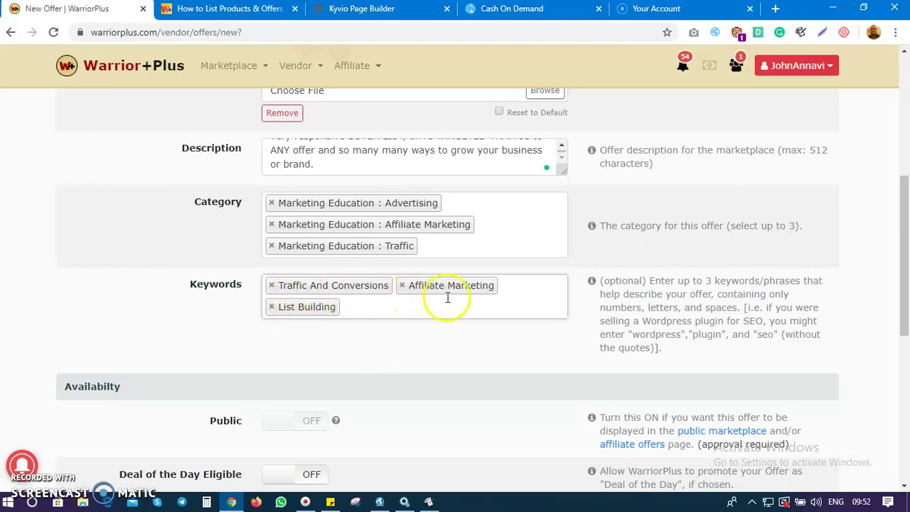
{"action": "left_click", "coordinate": [339, 334]}
- Try the Availability section's Public toggle, which stays off
{"action": "scroll", "coordinate": [332, 329], "scroll_direction": "down", "scroll_amount": 2}
{"action": "left_click", "coordinate": [65, 248]}
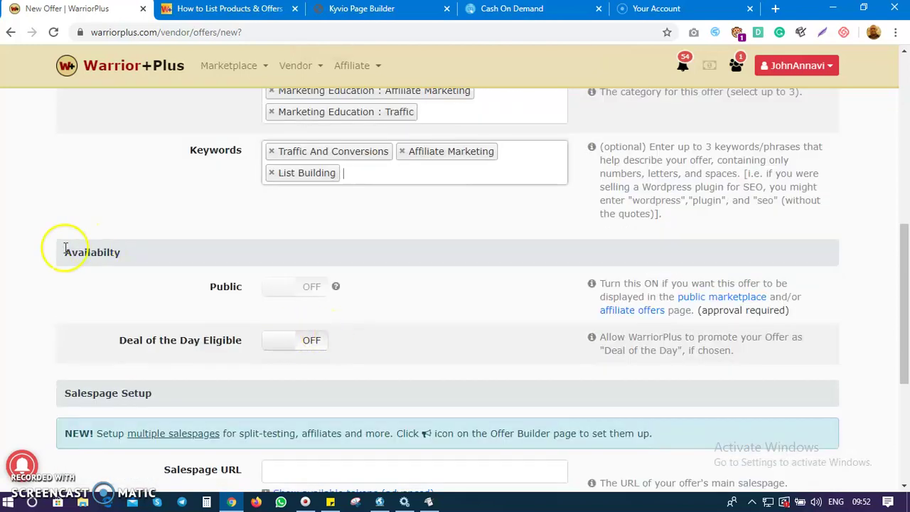
{"action": "left_click_drag", "start_coordinate": [66, 248], "coordinate": [133, 252]}
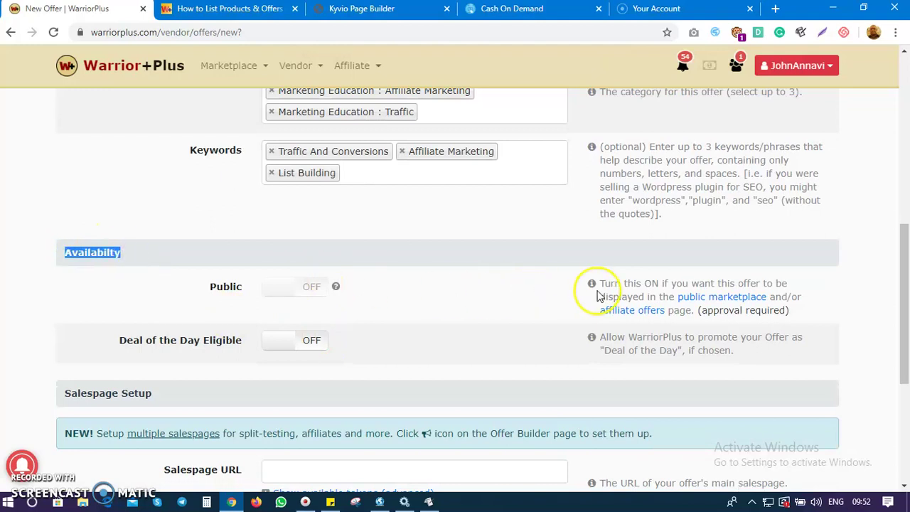
{"action": "left_click", "coordinate": [286, 299]}
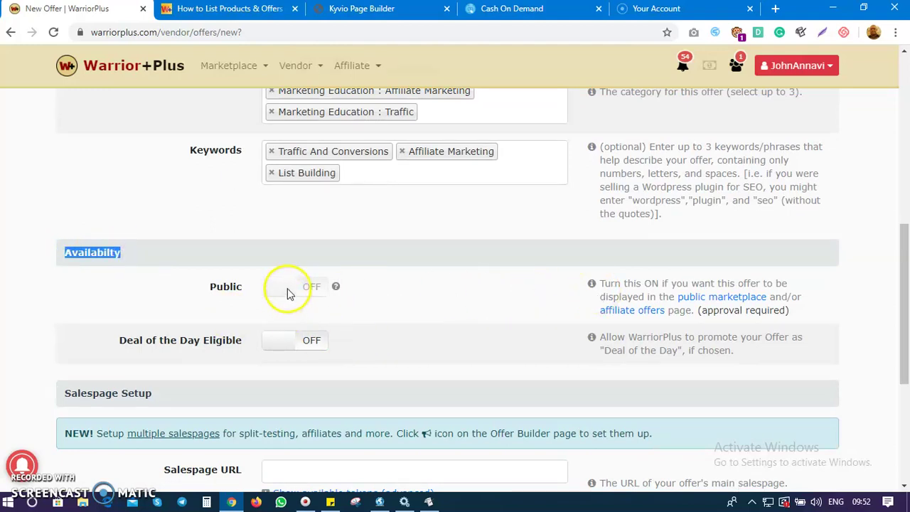
{"action": "left_click", "coordinate": [327, 289]}
{"action": "mouse_move", "coordinate": [336, 291]}
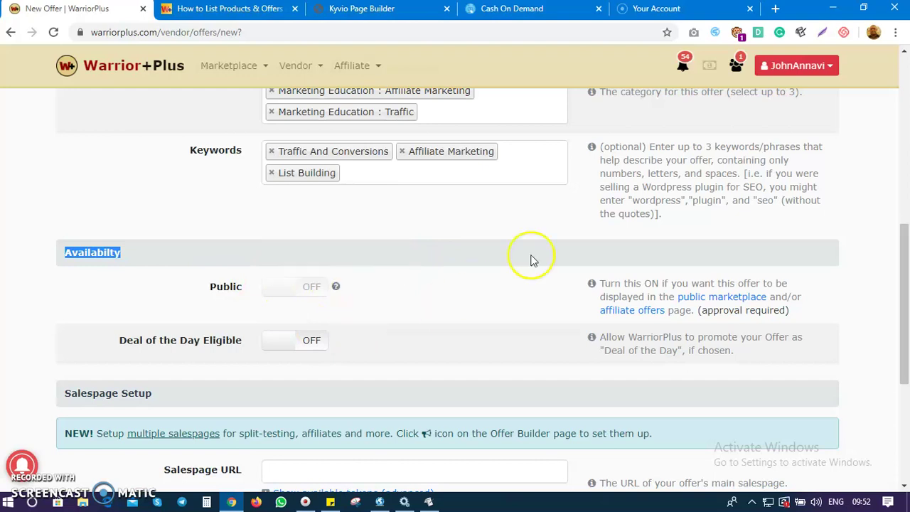
{"action": "left_click", "coordinate": [297, 66]}
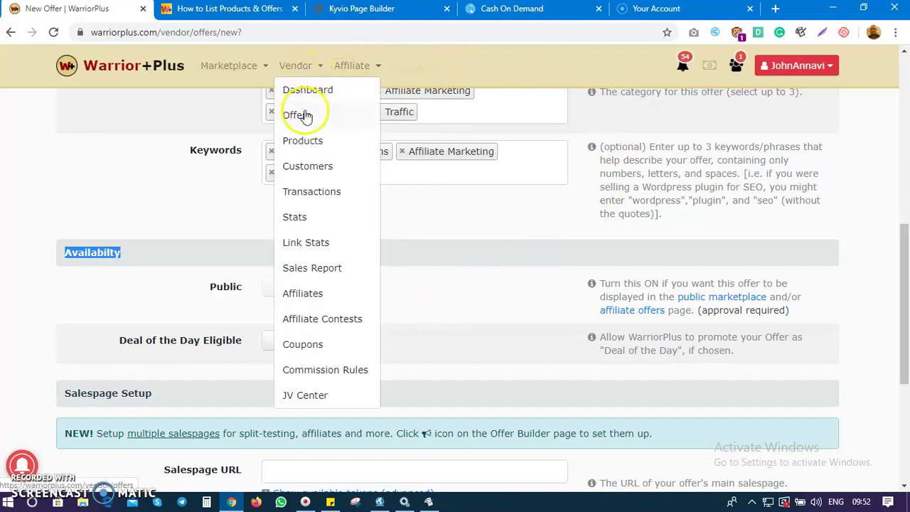
{"action": "scroll", "coordinate": [269, 290], "scroll_direction": "up", "scroll_amount": 2}
{"action": "scroll", "coordinate": [269, 290], "scroll_direction": "up", "scroll_amount": 5}
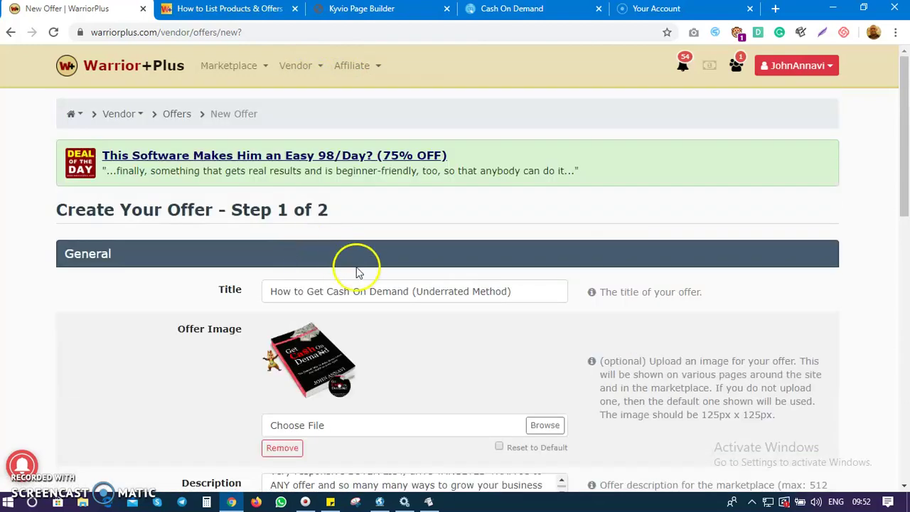
{"action": "scroll", "coordinate": [331, 320], "scroll_direction": "down", "scroll_amount": 8}
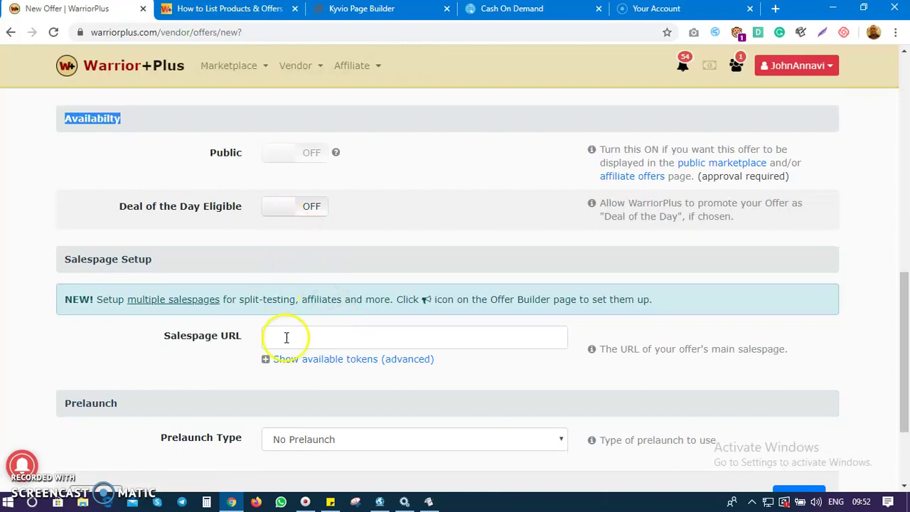
{"action": "left_click", "coordinate": [313, 157]}
{"action": "left_click", "coordinate": [261, 150]}
{"action": "left_click_drag", "start_coordinate": [789, 178], "coordinate": [609, 162]}
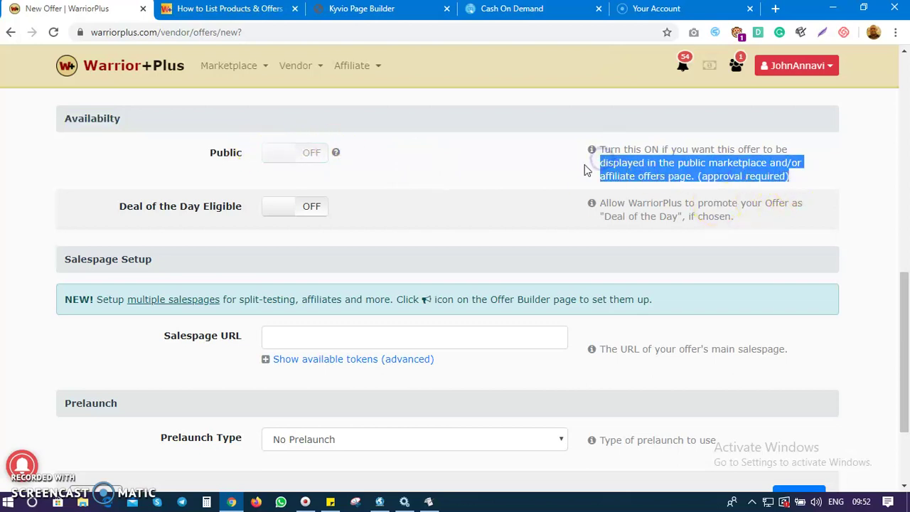
{"action": "left_click", "coordinate": [353, 196]}
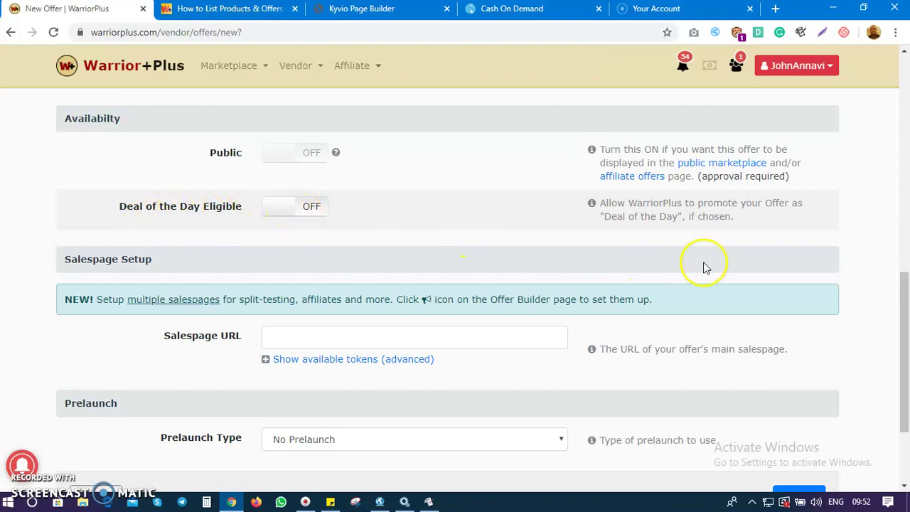
- Switch Deal of the Day Eligible to ON
{"action": "left_click_drag", "start_coordinate": [739, 217], "coordinate": [600, 204]}
{"action": "scroll", "coordinate": [188, 263], "scroll_direction": "up", "scroll_amount": 1}
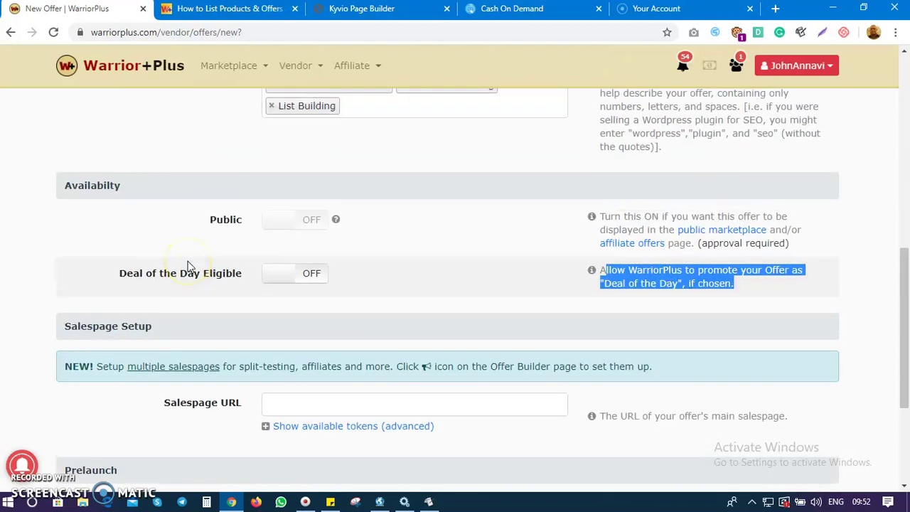
{"action": "scroll", "coordinate": [260, 278], "scroll_direction": "up", "scroll_amount": 10}
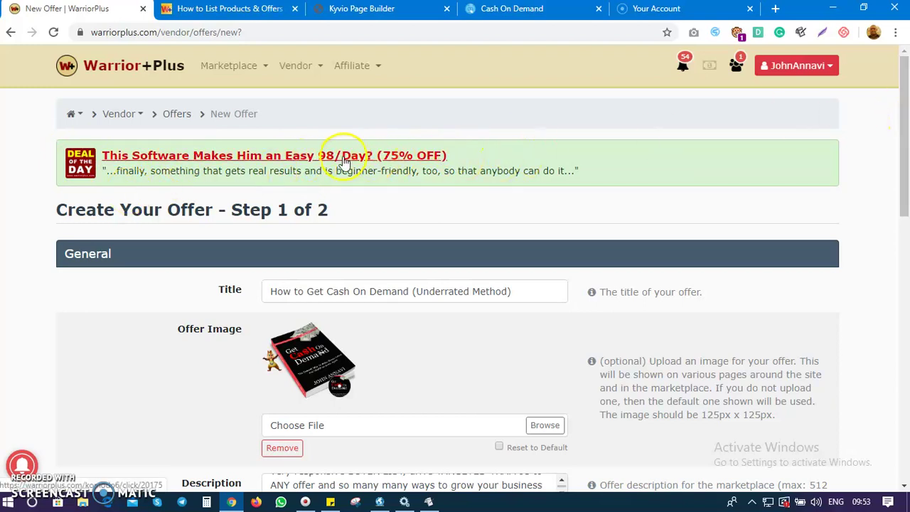
{"action": "scroll", "coordinate": [254, 177], "scroll_direction": "down", "scroll_amount": 2}
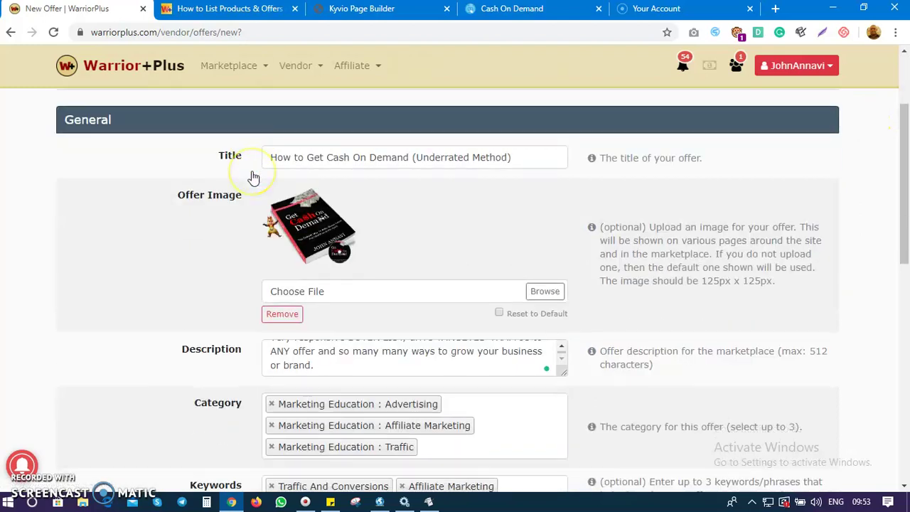
{"action": "scroll", "coordinate": [254, 178], "scroll_direction": "up", "scroll_amount": 2}
{"action": "scroll", "coordinate": [253, 176], "scroll_direction": "down", "scroll_amount": 9}
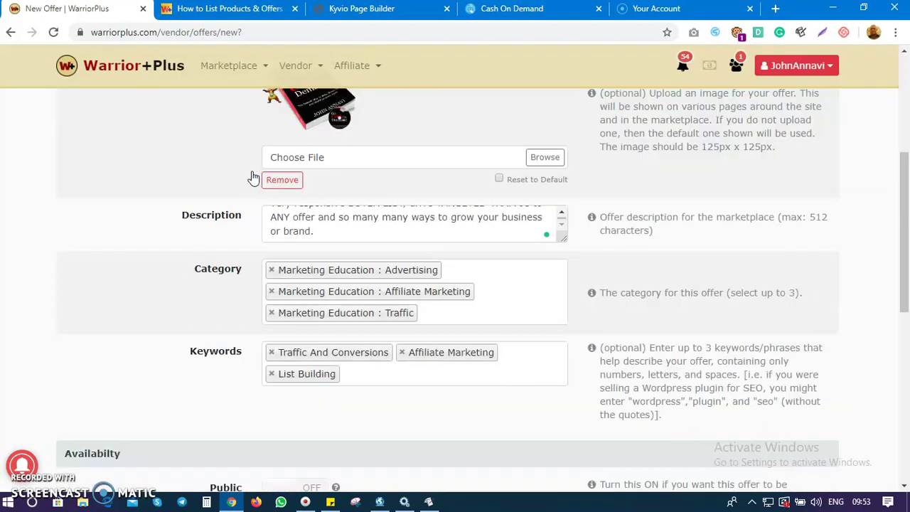
{"action": "scroll", "coordinate": [251, 177], "scroll_direction": "up", "scroll_amount": 1}
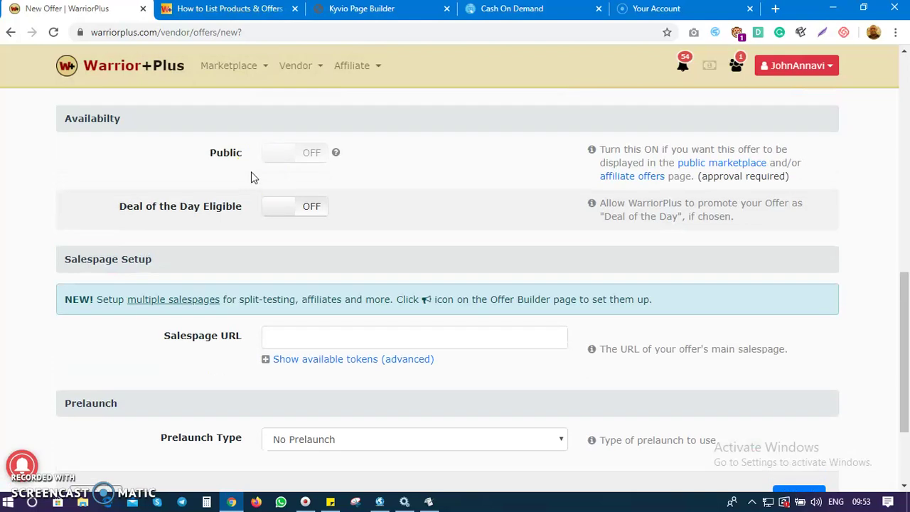
{"action": "left_click", "coordinate": [311, 206]}
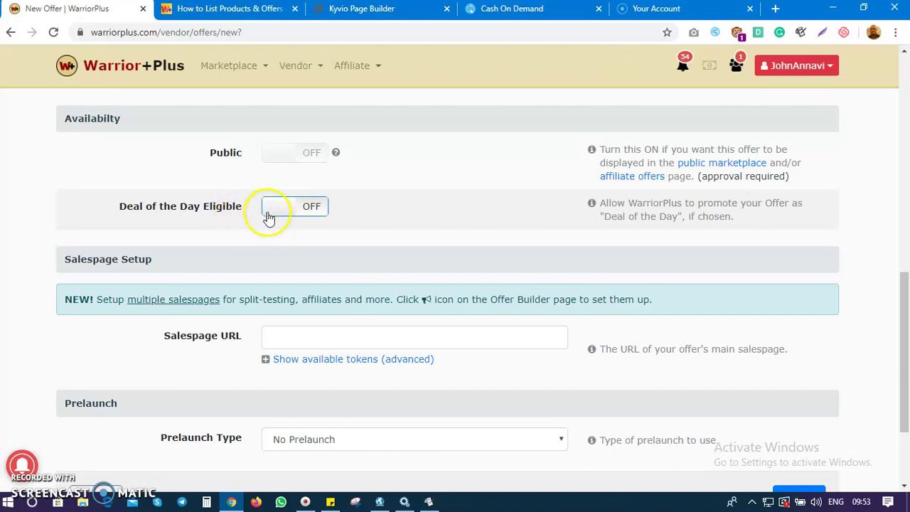
{"action": "left_click", "coordinate": [304, 214]}
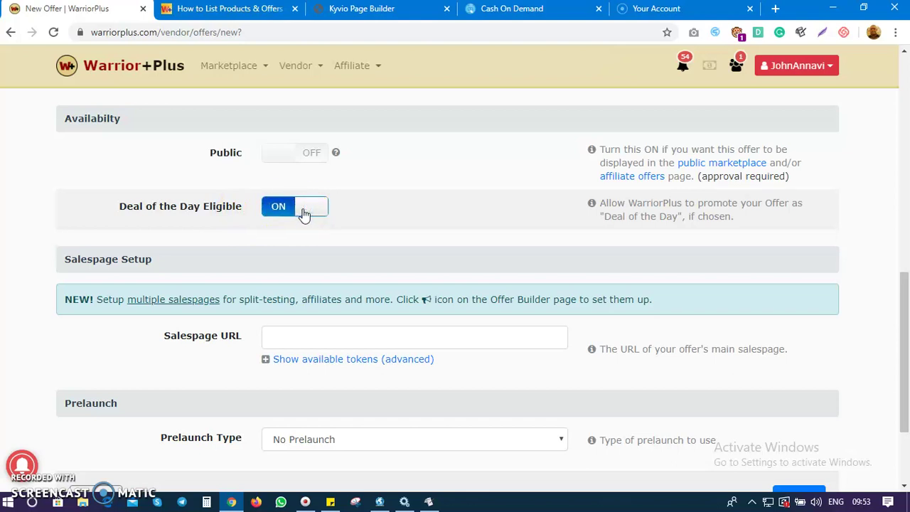
{"action": "scroll", "coordinate": [305, 213], "scroll_direction": "down", "scroll_amount": 2}
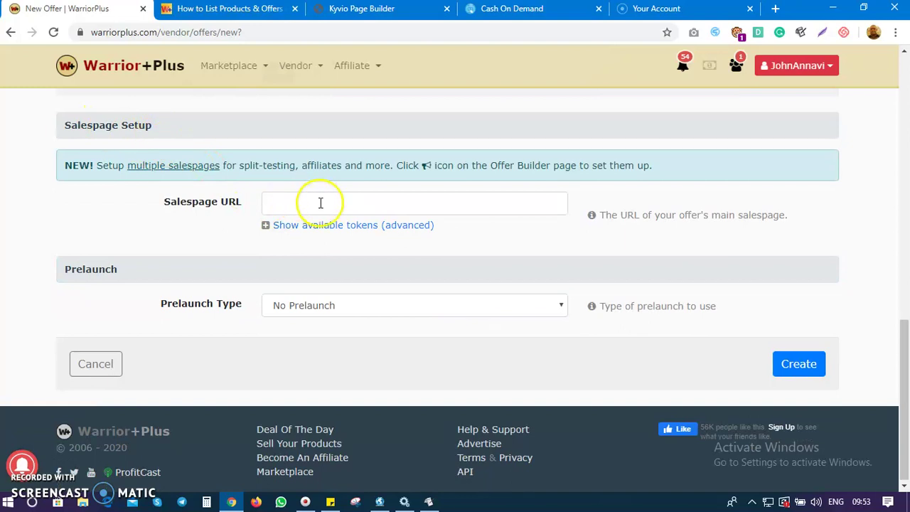
- Copy the Cash On Demand sales page URL from its tab and return to the New Offer form
{"action": "left_click", "coordinate": [532, 10]}
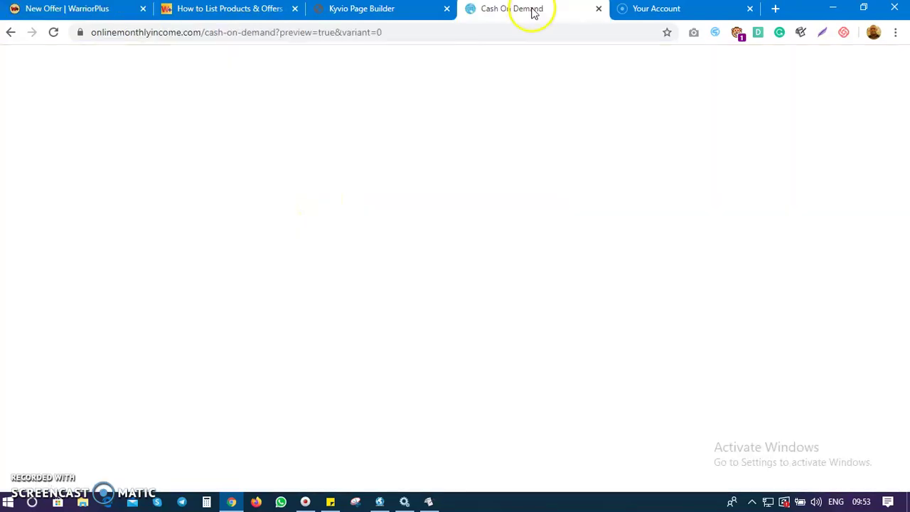
{"action": "left_click_drag", "start_coordinate": [279, 31], "coordinate": [149, 36]}
{"action": "right_click", "coordinate": [150, 34]}
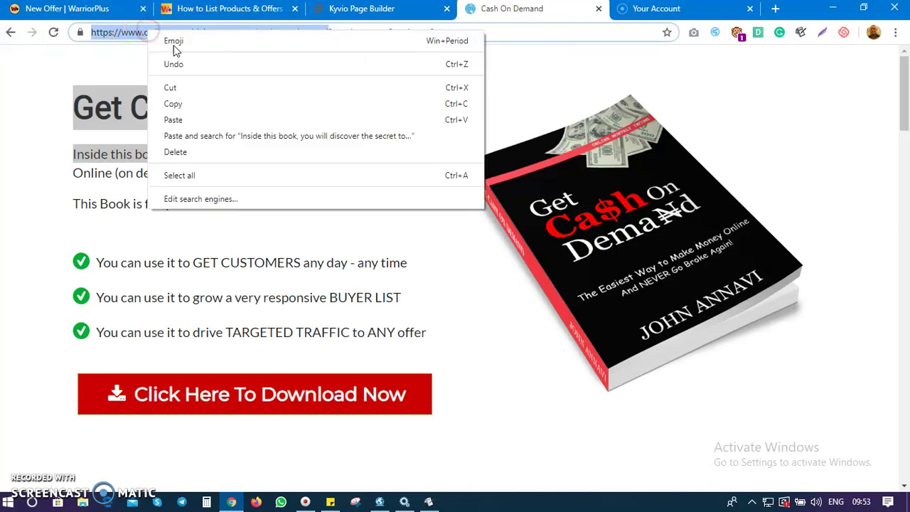
{"action": "left_click", "coordinate": [171, 97]}
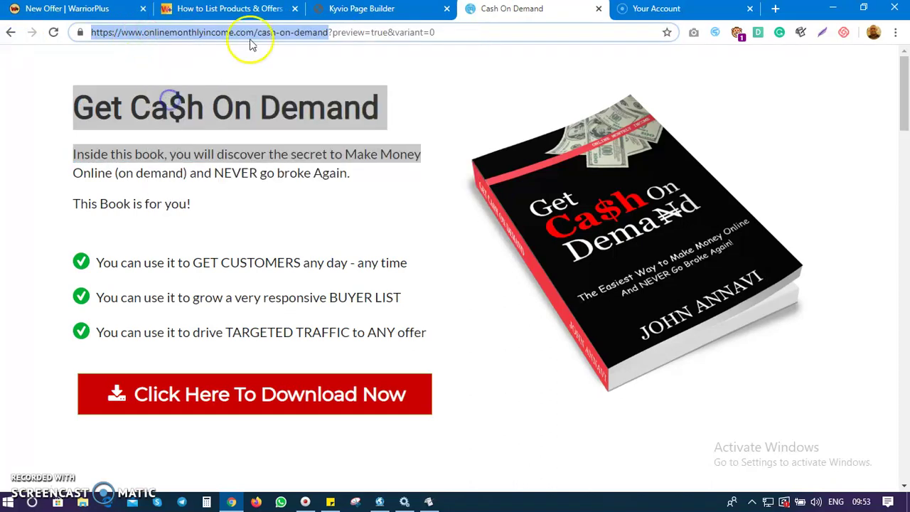
{"action": "left_click", "coordinate": [47, 10]}
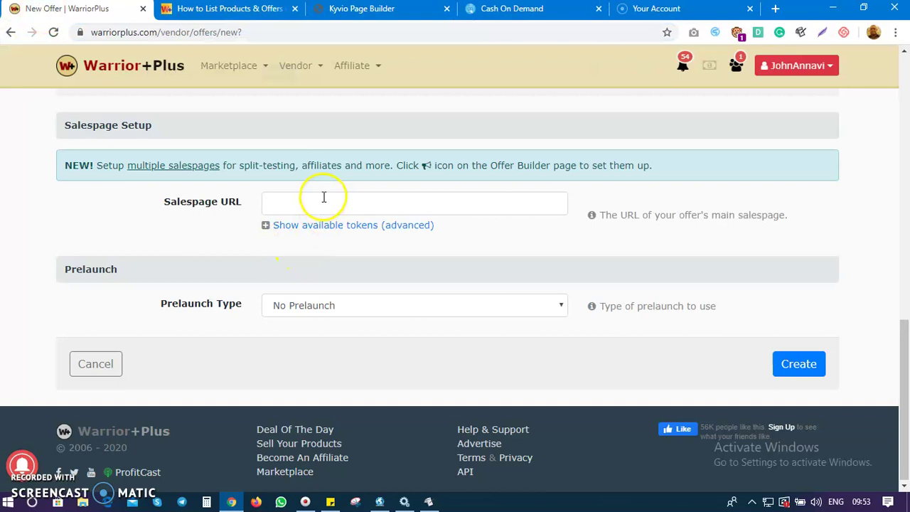
{"action": "right_click", "coordinate": [320, 199]}
{"action": "left_click", "coordinate": [375, 302]}
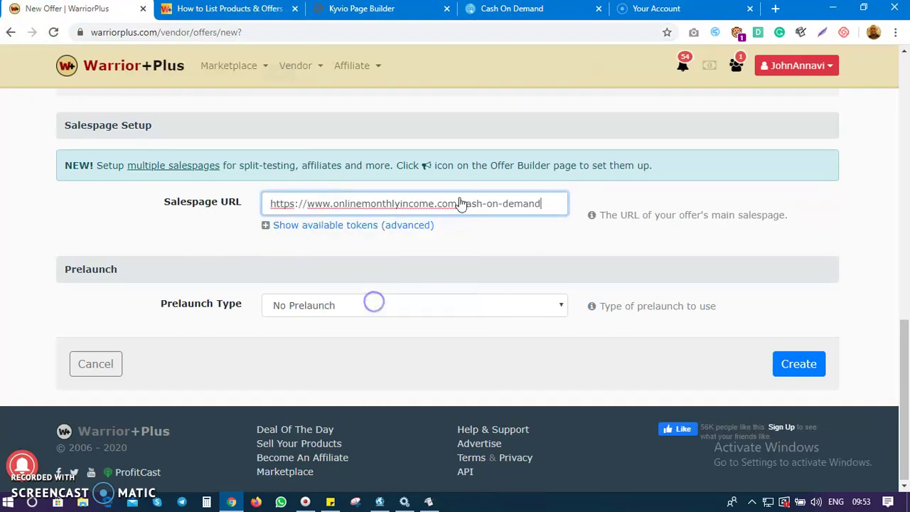
{"action": "left_click", "coordinate": [411, 366]}
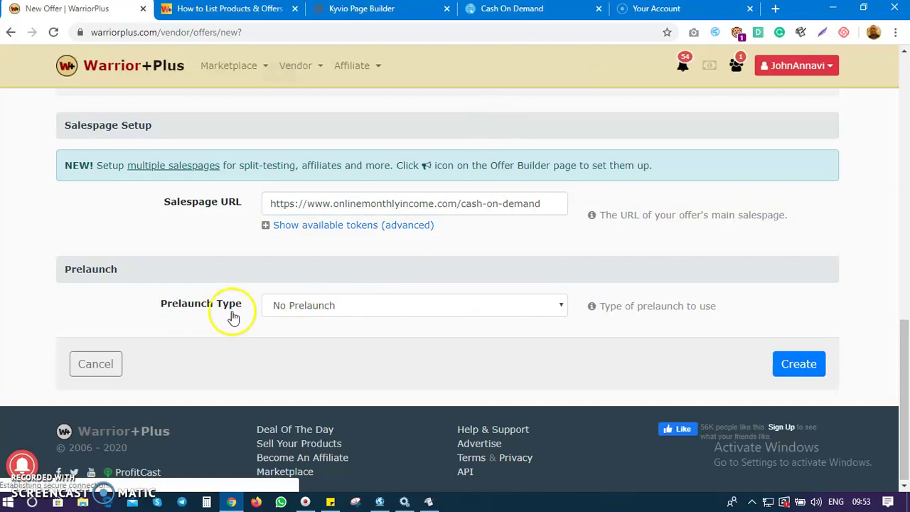
- Keep No Prelaunch as the prelaunch type and submit step 1 with Create
{"action": "left_click", "coordinate": [323, 311]}
{"action": "left_click", "coordinate": [631, 421]}
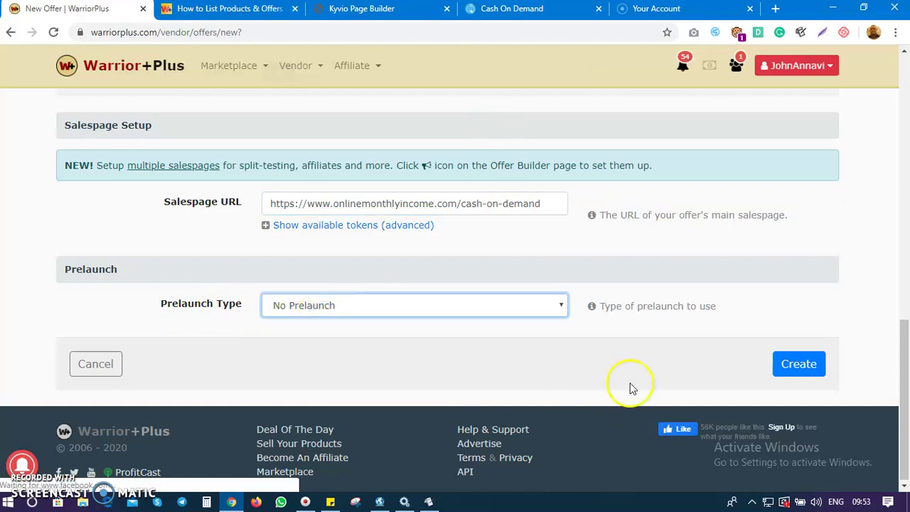
{"action": "left_click", "coordinate": [798, 366]}
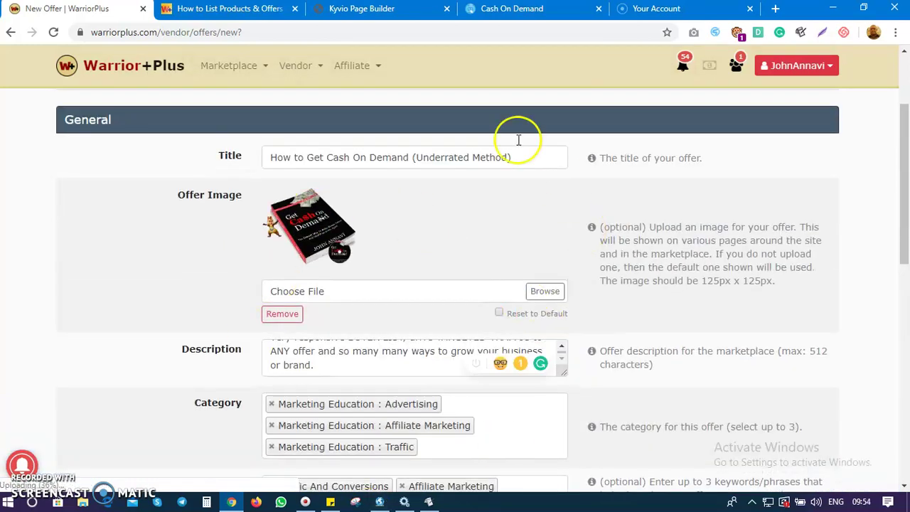
{"action": "scroll", "coordinate": [312, 298], "scroll_direction": "up", "scroll_amount": 2}
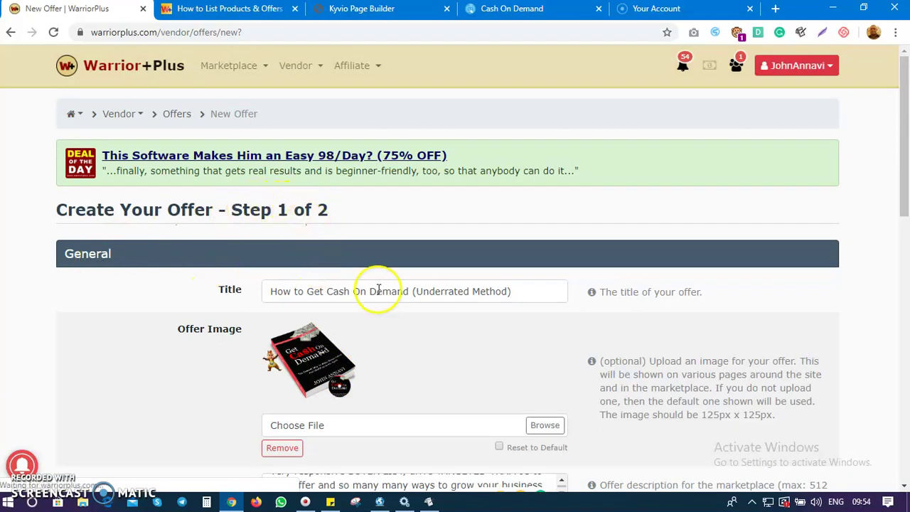
{"action": "scroll", "coordinate": [377, 286], "scroll_direction": "down", "scroll_amount": 1}
{"action": "scroll", "coordinate": [377, 295], "scroll_direction": "down", "scroll_amount": 1}
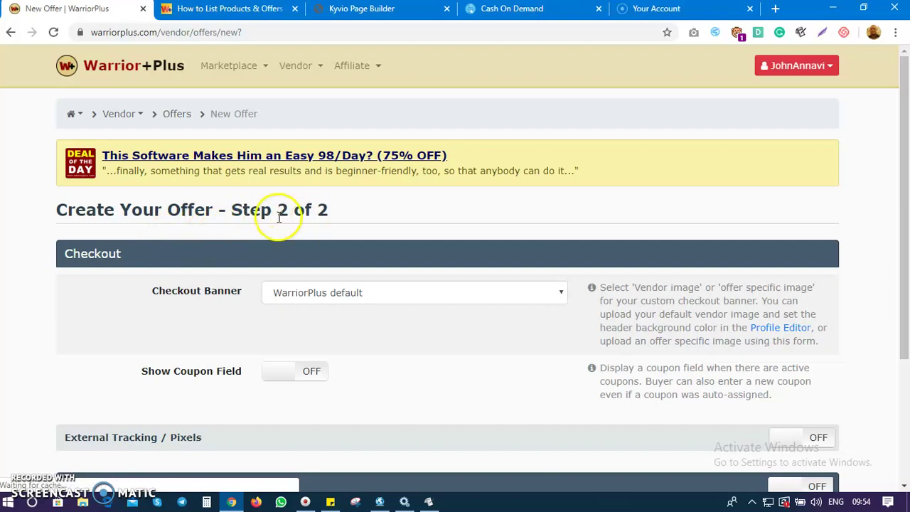
- Keep WarriorPlus default as the checkout banner
{"action": "scroll", "coordinate": [303, 220], "scroll_direction": "down", "scroll_amount": 2}
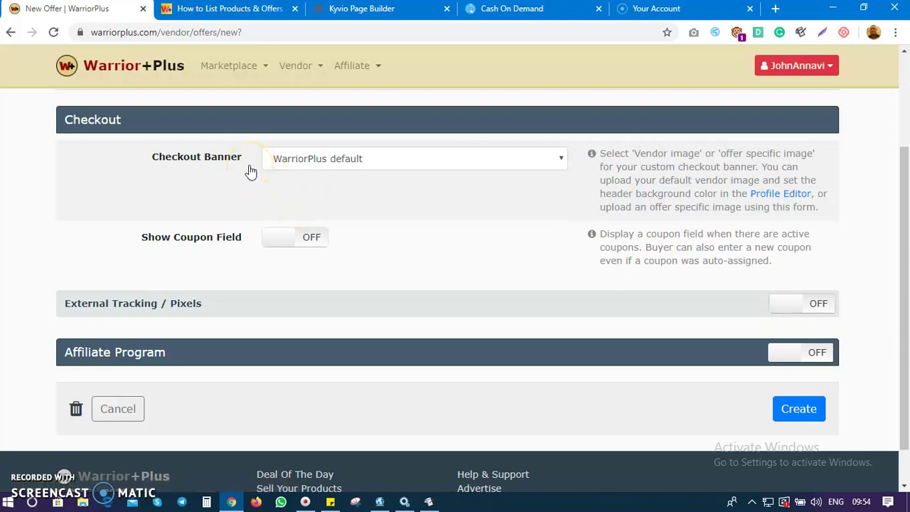
{"action": "left_click", "coordinate": [281, 160]}
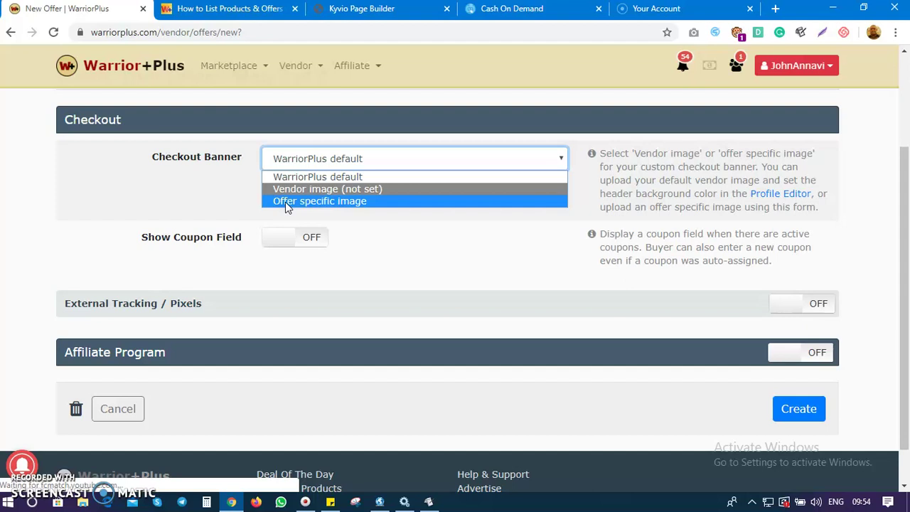
{"action": "left_click", "coordinate": [331, 221]}
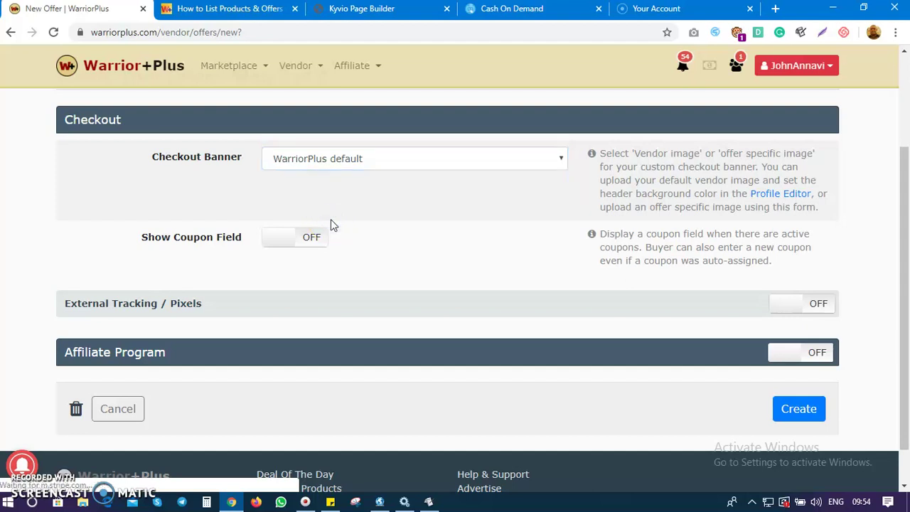
{"action": "left_click", "coordinate": [334, 220]}
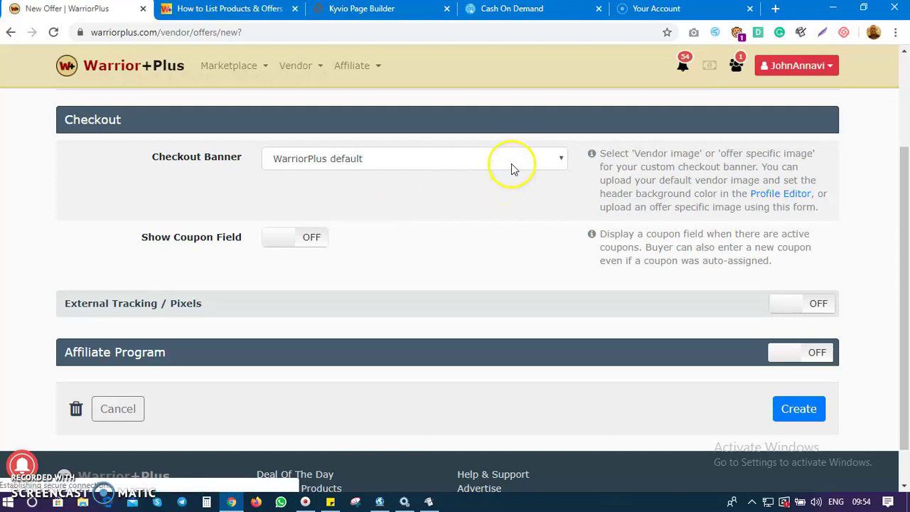
{"action": "left_click", "coordinate": [427, 164]}
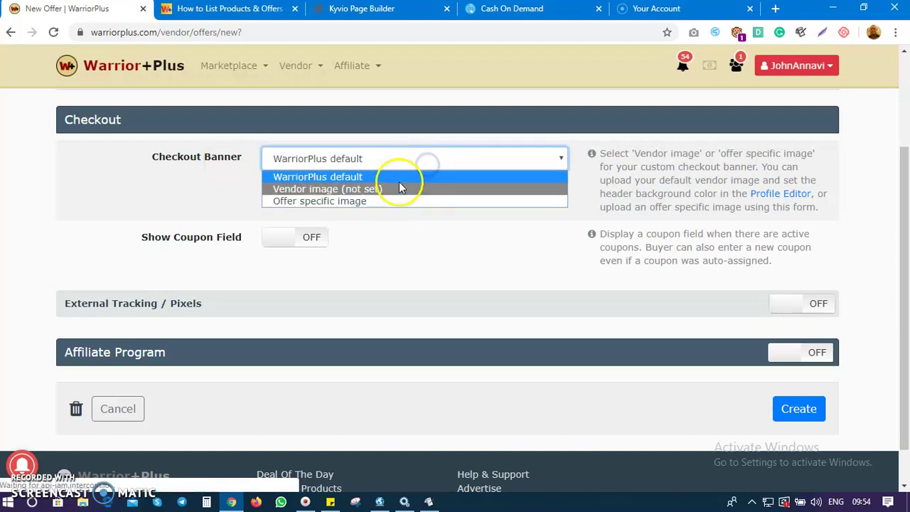
{"action": "left_click", "coordinate": [399, 186]}
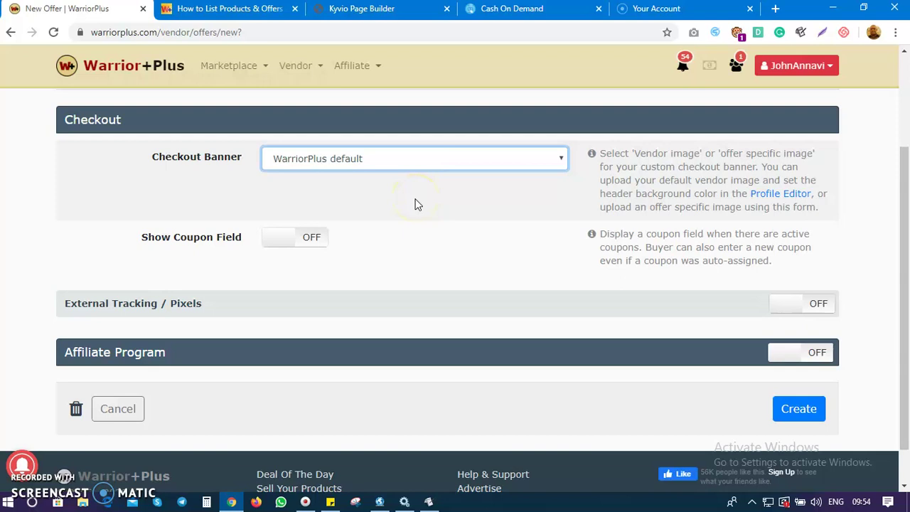
- Leave Show Coupon Field off and turn External Tracking / Pixels on
{"action": "left_click", "coordinate": [307, 240]}
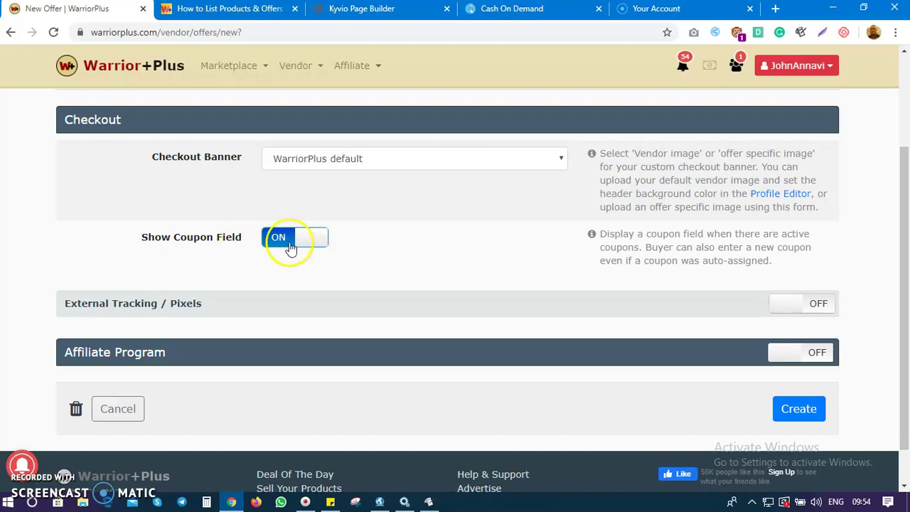
{"action": "left_click", "coordinate": [302, 248]}
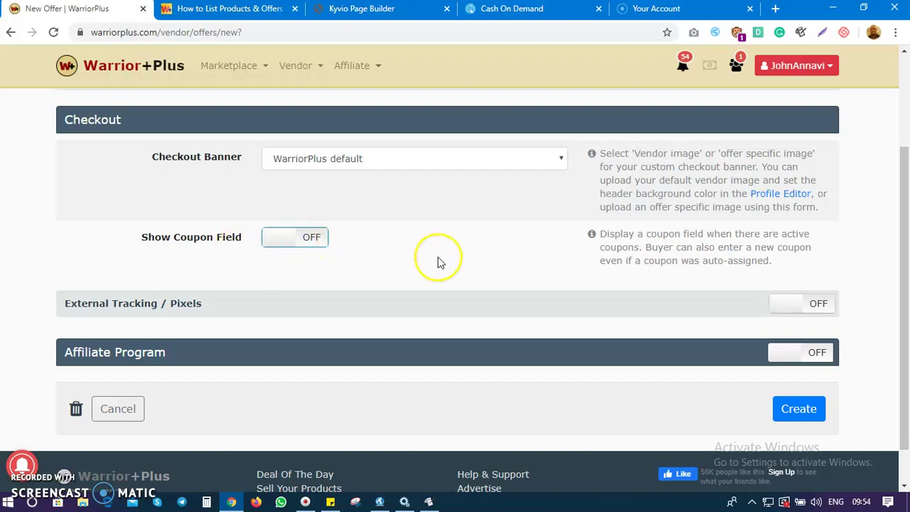
{"action": "scroll", "coordinate": [438, 262], "scroll_direction": "down", "scroll_amount": 1}
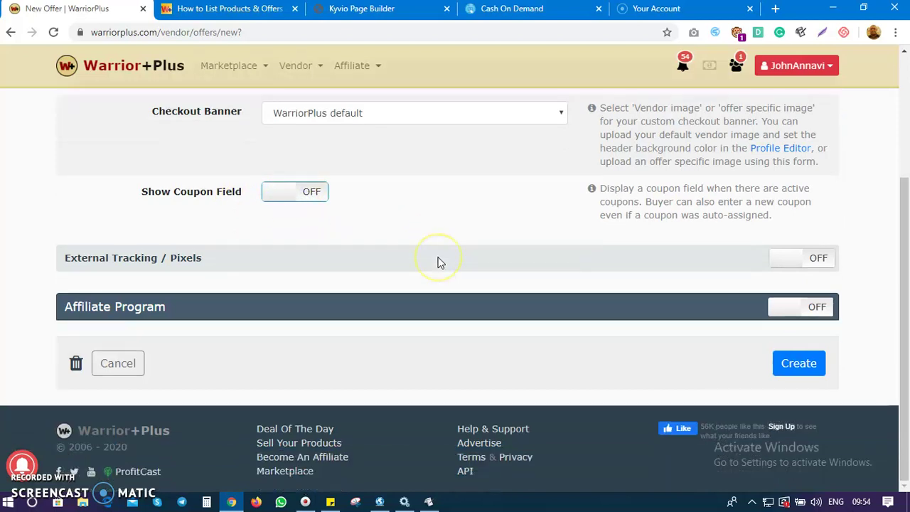
{"action": "left_click", "coordinate": [811, 266]}
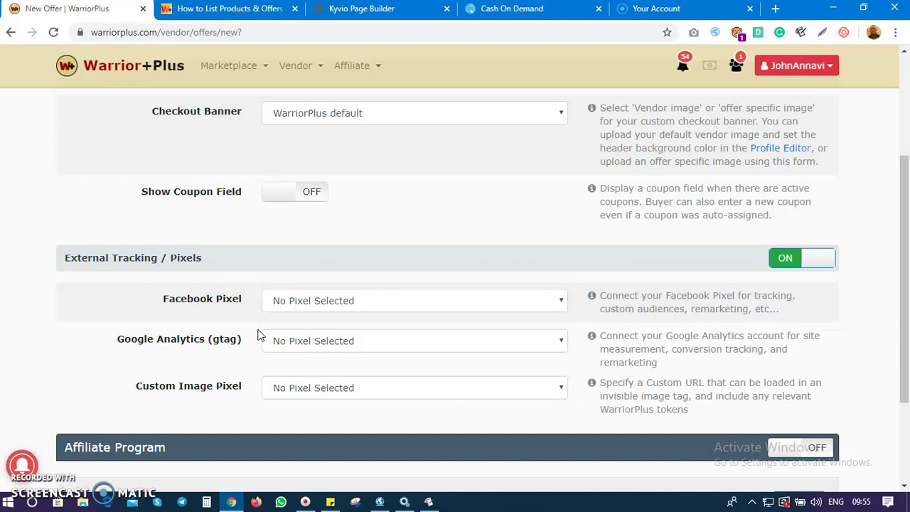
{"action": "left_click", "coordinate": [795, 260]}
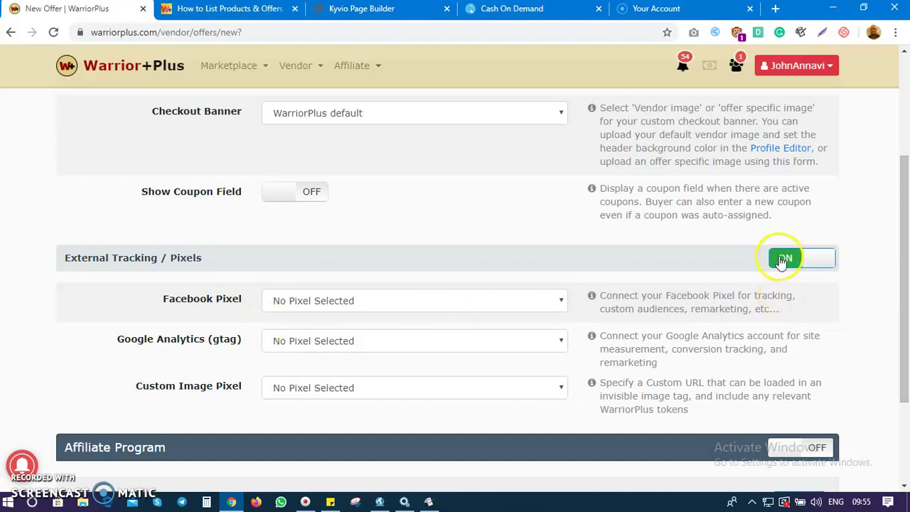
{"action": "left_click", "coordinate": [545, 293]}
{"action": "left_click", "coordinate": [678, 271]}
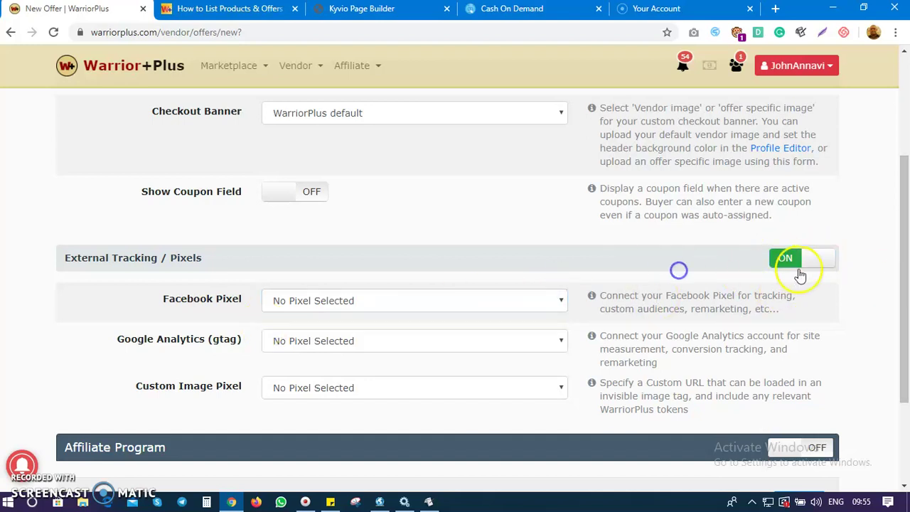
{"action": "left_click", "coordinate": [824, 264]}
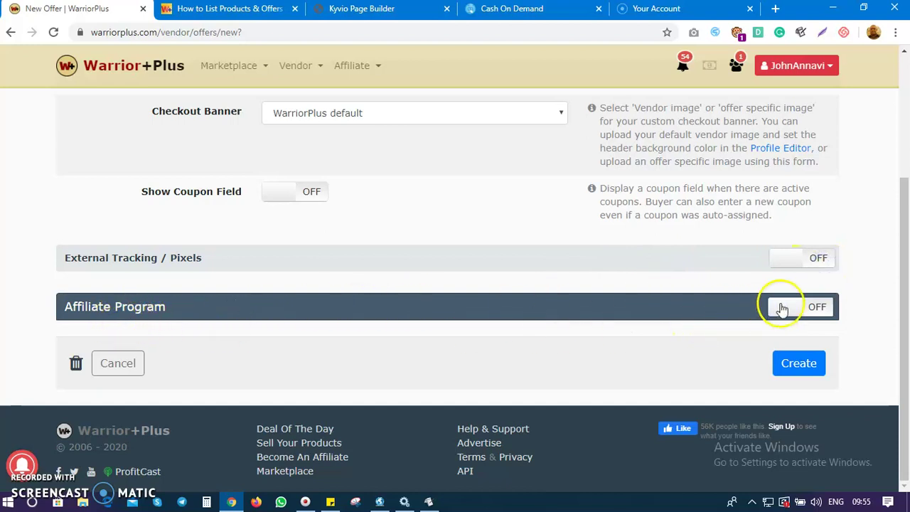
{"action": "left_click", "coordinate": [827, 307]}
- Turn the Affiliate Program ON and place the cursor in the empty General Information field
{"action": "scroll", "coordinate": [650, 301], "scroll_direction": "down", "scroll_amount": 2}
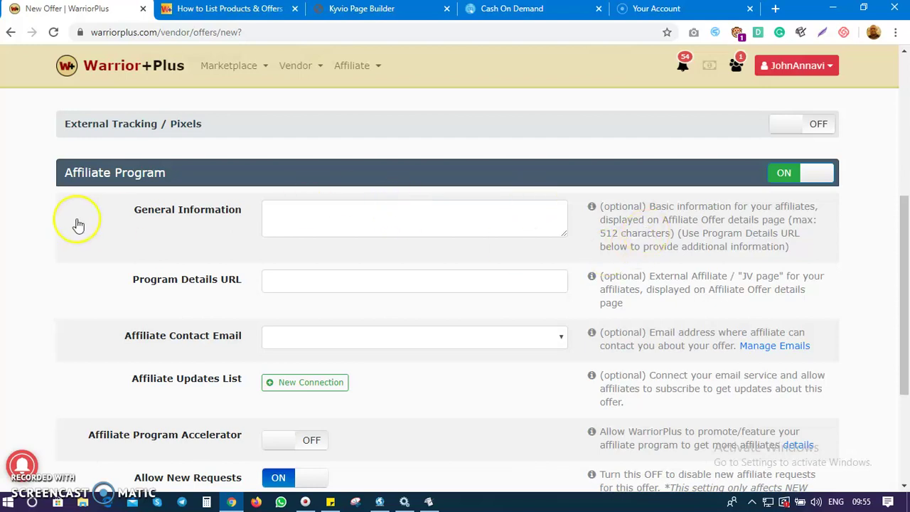
{"action": "left_click", "coordinate": [291, 208]}
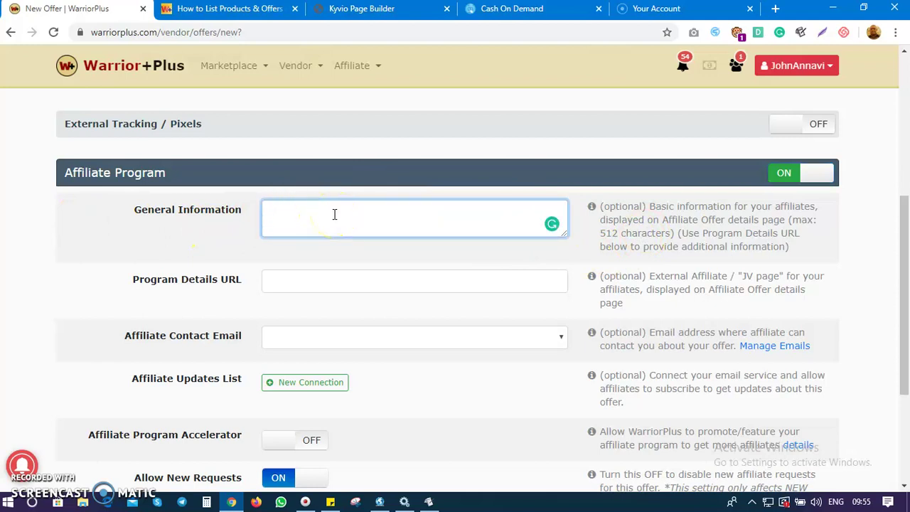
{"action": "left_click", "coordinate": [193, 227]}
{"action": "left_click", "coordinate": [290, 216]}
{"action": "left_click", "coordinate": [353, 283]}
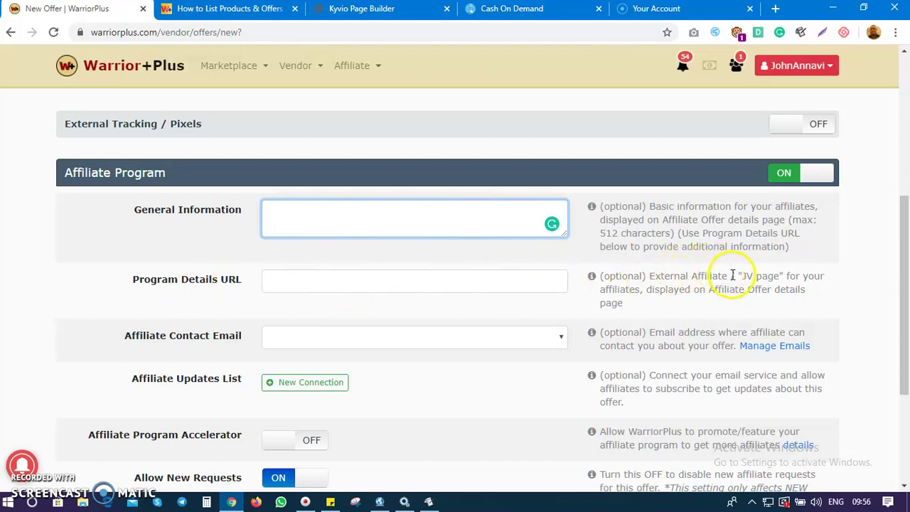
{"action": "left_click_drag", "start_coordinate": [742, 278], "coordinate": [797, 278]}
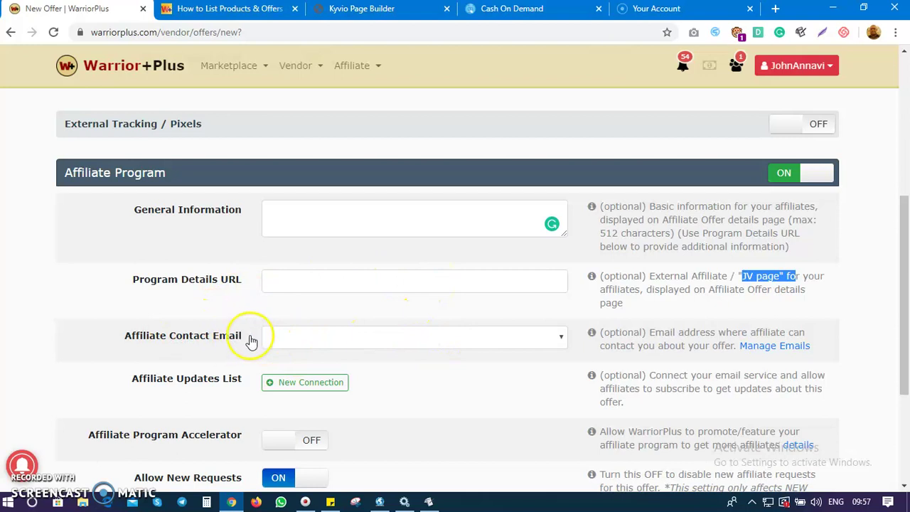
{"action": "scroll", "coordinate": [349, 334], "scroll_direction": "down", "scroll_amount": 2}
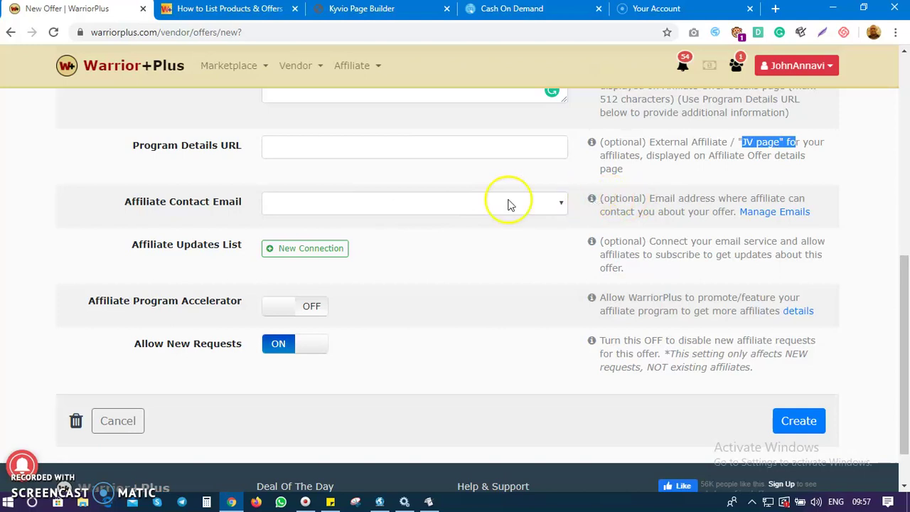
- Link Affiliate Updates to GetResponse (WarriorPlus Buyers) list warriorplusaffiliates, then enable Affiliate Program Accelerator
{"action": "left_click", "coordinate": [283, 249]}
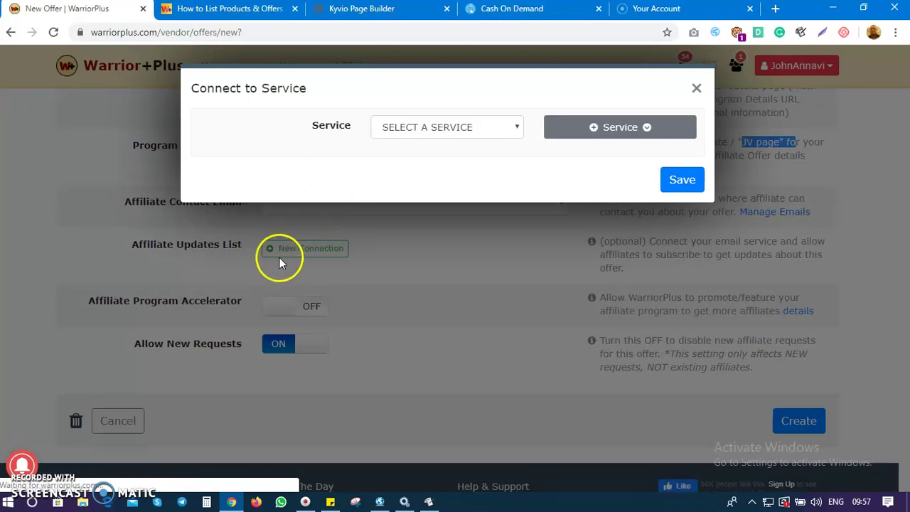
{"action": "left_click", "coordinate": [386, 135]}
{"action": "left_click", "coordinate": [386, 134]}
{"action": "left_click", "coordinate": [383, 133]}
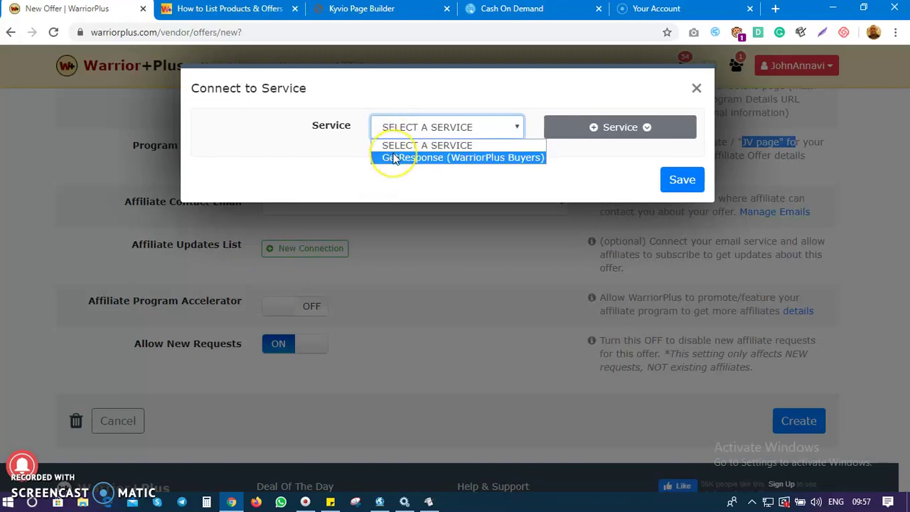
{"action": "left_click", "coordinate": [395, 157]}
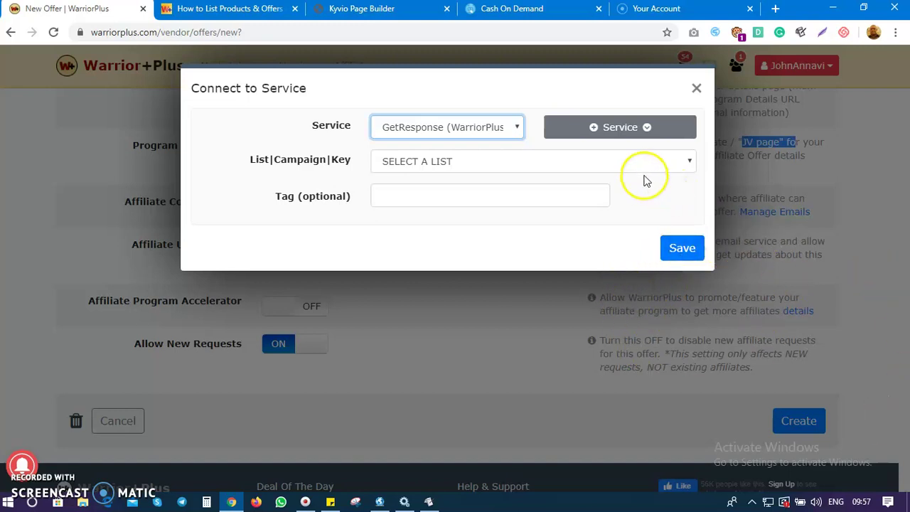
{"action": "left_click", "coordinate": [542, 171]}
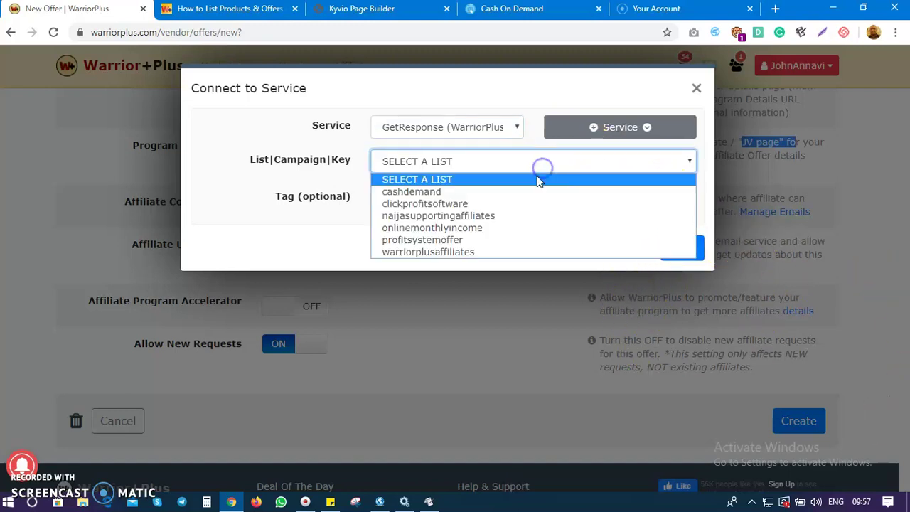
{"action": "left_click", "coordinate": [472, 253]}
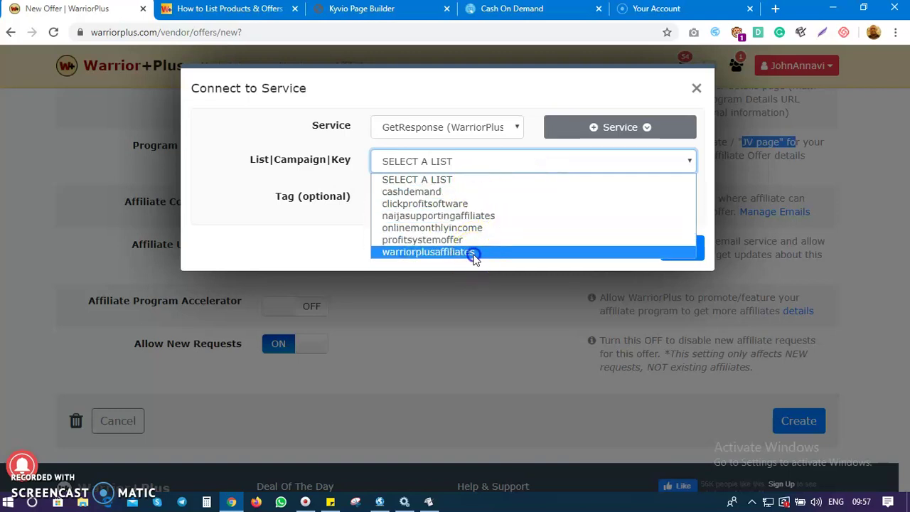
{"action": "left_click", "coordinate": [687, 249]}
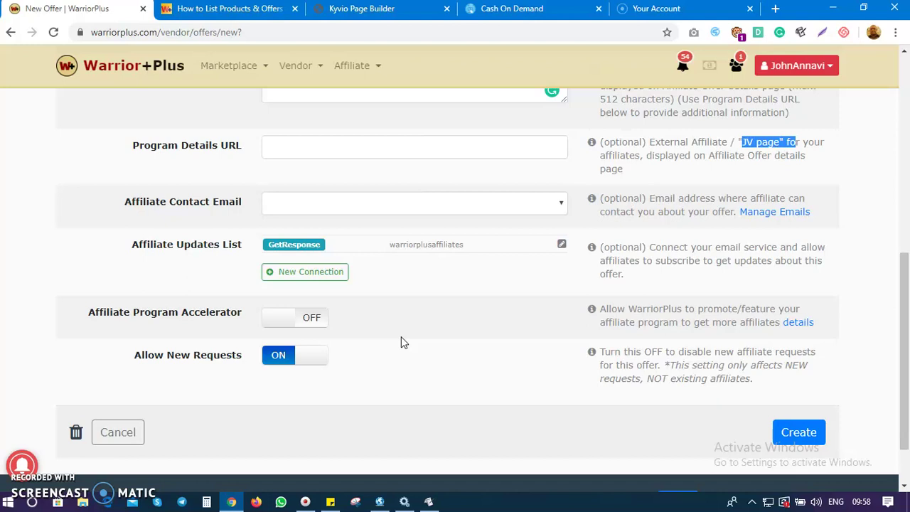
{"action": "left_click", "coordinate": [310, 317]}
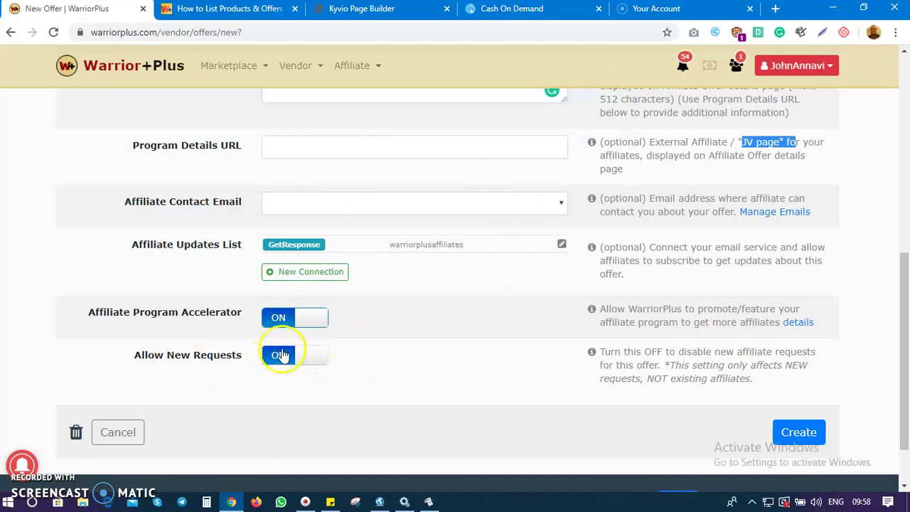
- Create the offer 'How to Get Cash On Demand (Underrated Method)', opening its Offer Setup page
{"action": "scroll", "coordinate": [371, 256], "scroll_direction": "up", "scroll_amount": 10}
{"action": "scroll", "coordinate": [372, 256], "scroll_direction": "down", "scroll_amount": 10}
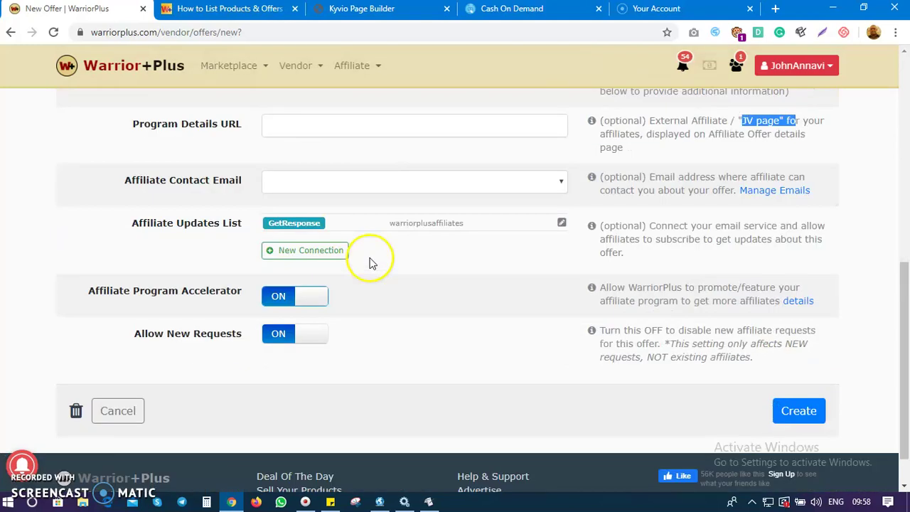
{"action": "left_click", "coordinate": [800, 412]}
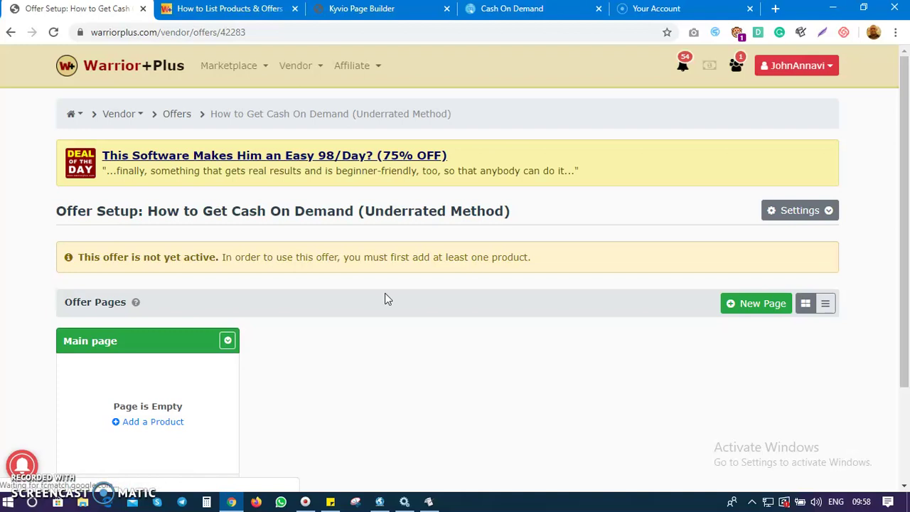
{"action": "scroll", "coordinate": [296, 334], "scroll_direction": "down", "scroll_amount": 1}
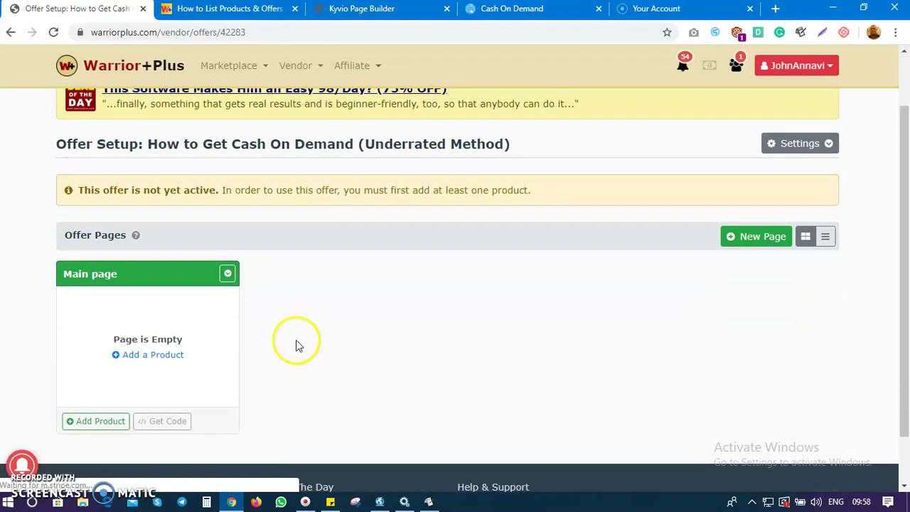